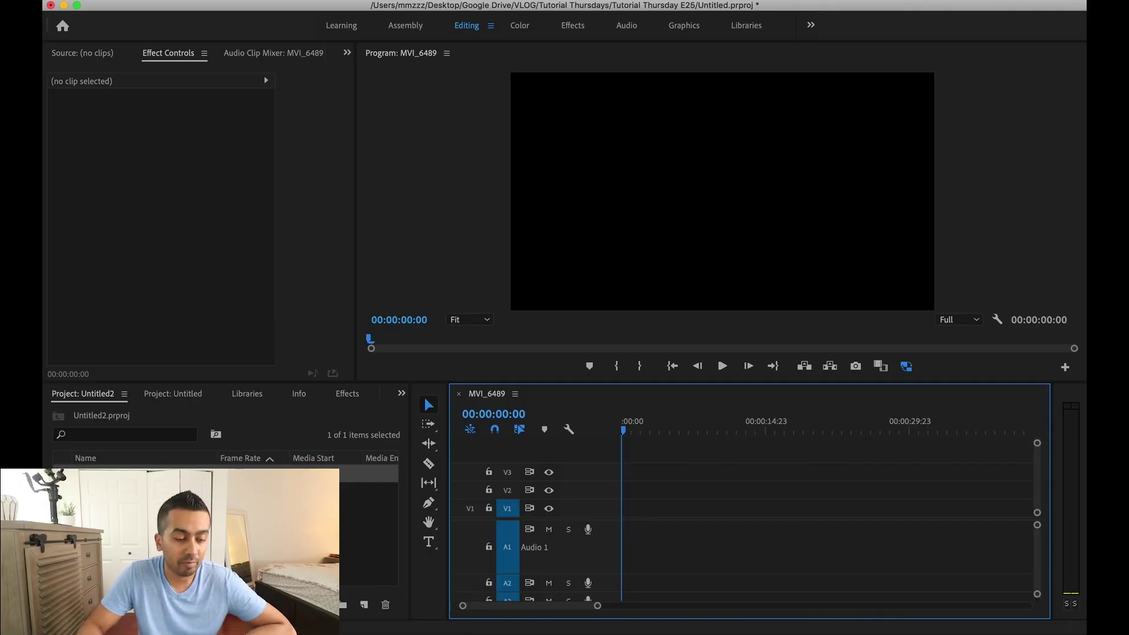
Step: Resize the Project and Timeline panels and place Model X.png at 00:00 on track V1
{"action": "left_click_drag", "start_coordinate": [410, 485], "coordinate": [341, 479]}
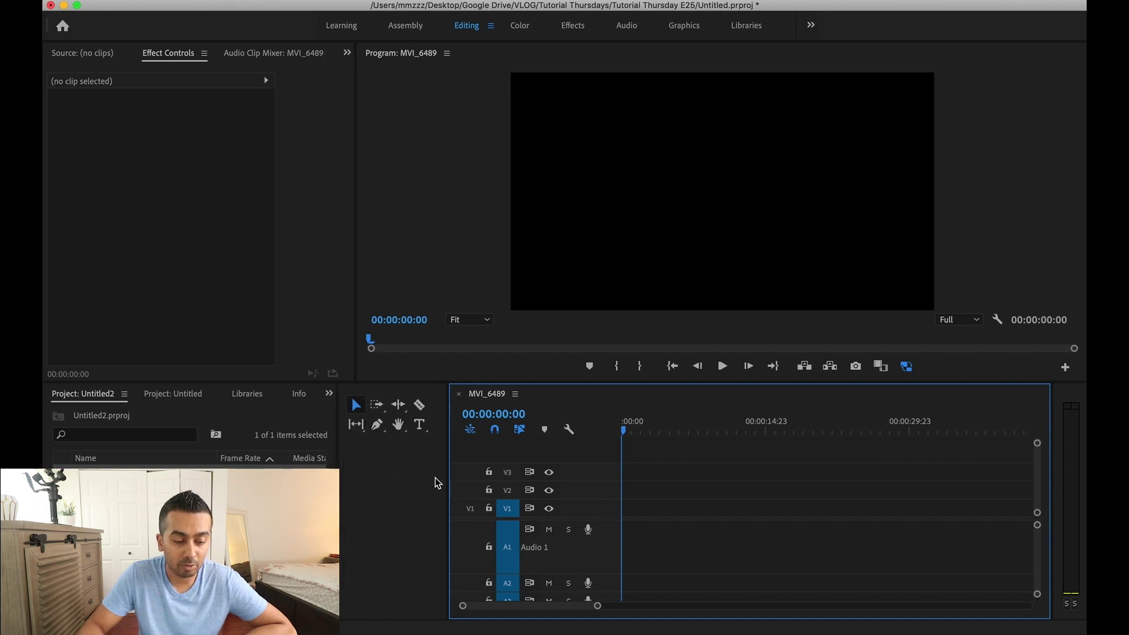
{"action": "left_click_drag", "start_coordinate": [447, 481], "coordinate": [376, 483]}
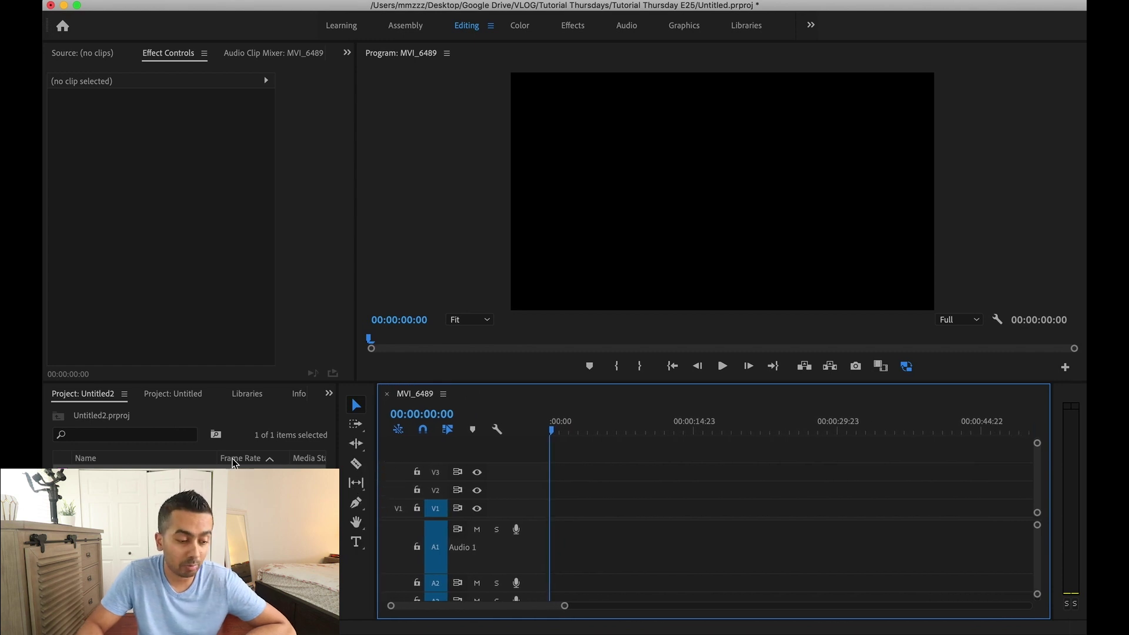
{"action": "left_click_drag", "start_coordinate": [147, 477], "coordinate": [565, 513]}
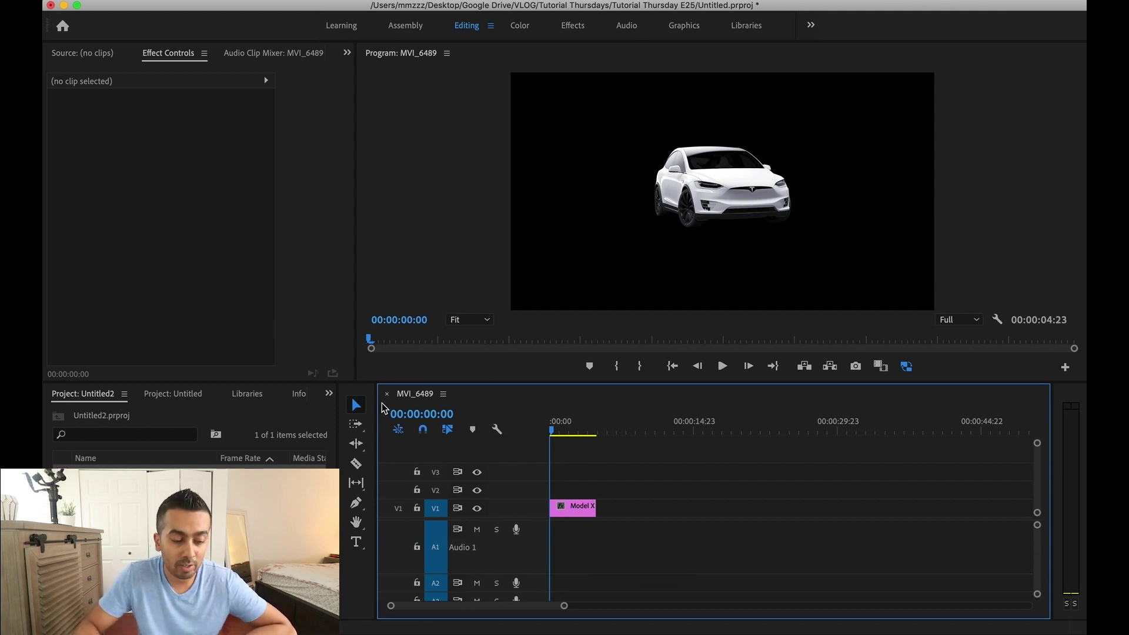
Step: Add a 'Tesla Rocks!' title centred below the car, then set the playhead to 00:00:02:23
{"action": "left_click", "coordinate": [356, 542]}
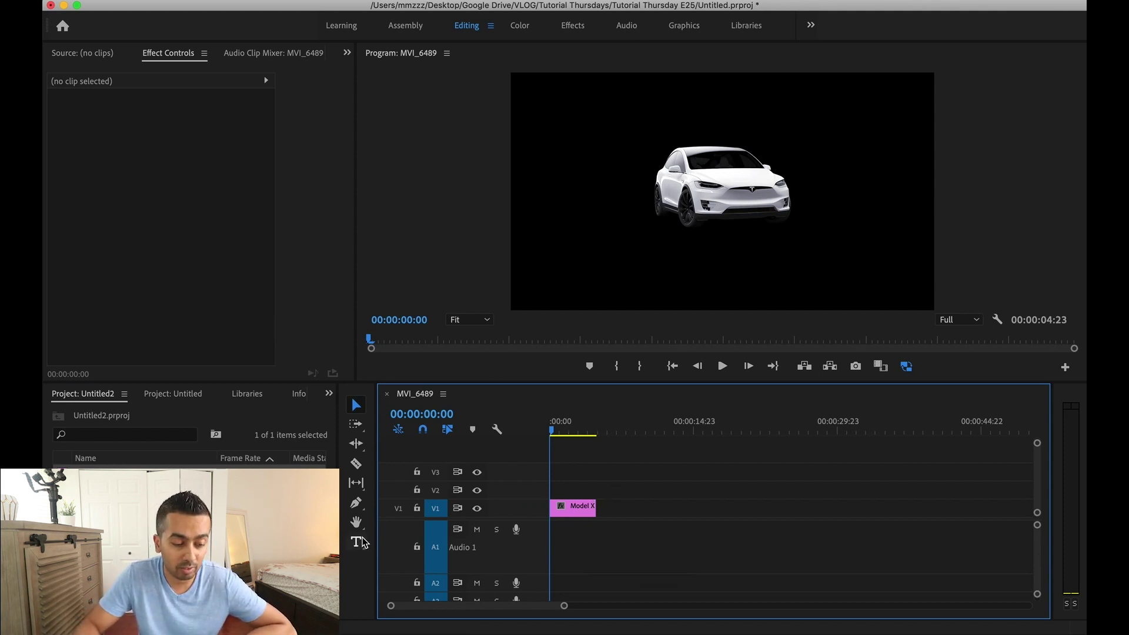
{"action": "left_click", "coordinate": [645, 254]}
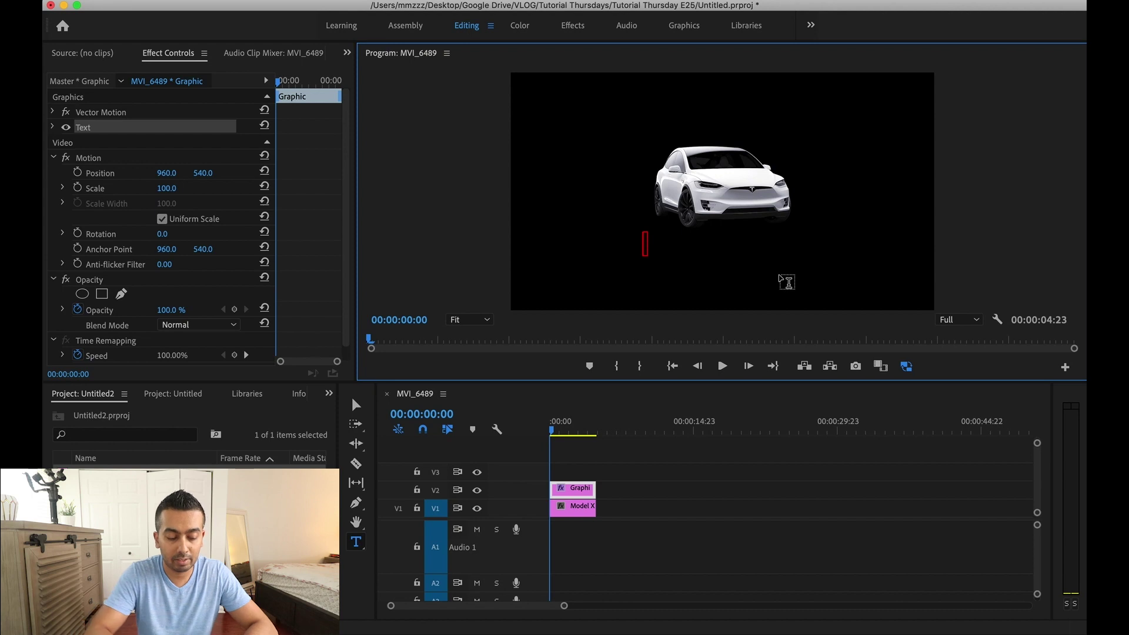
{"action": "type", "text": "Tesla Rocks!"}
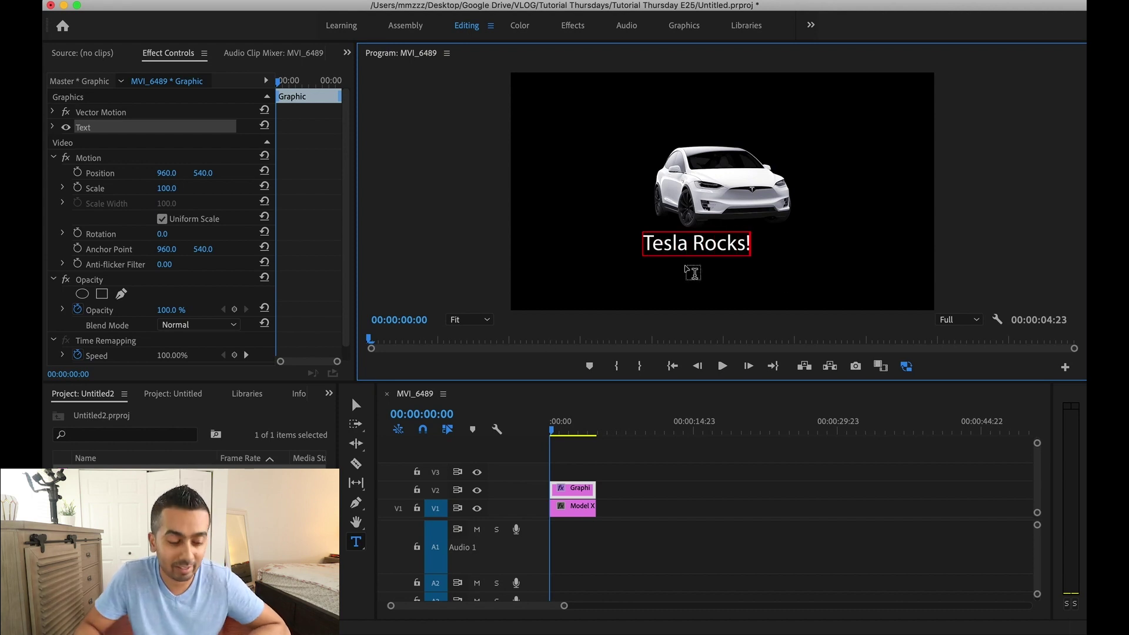
{"action": "left_click", "coordinate": [356, 405]}
{"action": "left_click_drag", "start_coordinate": [680, 252], "coordinate": [723, 253]}
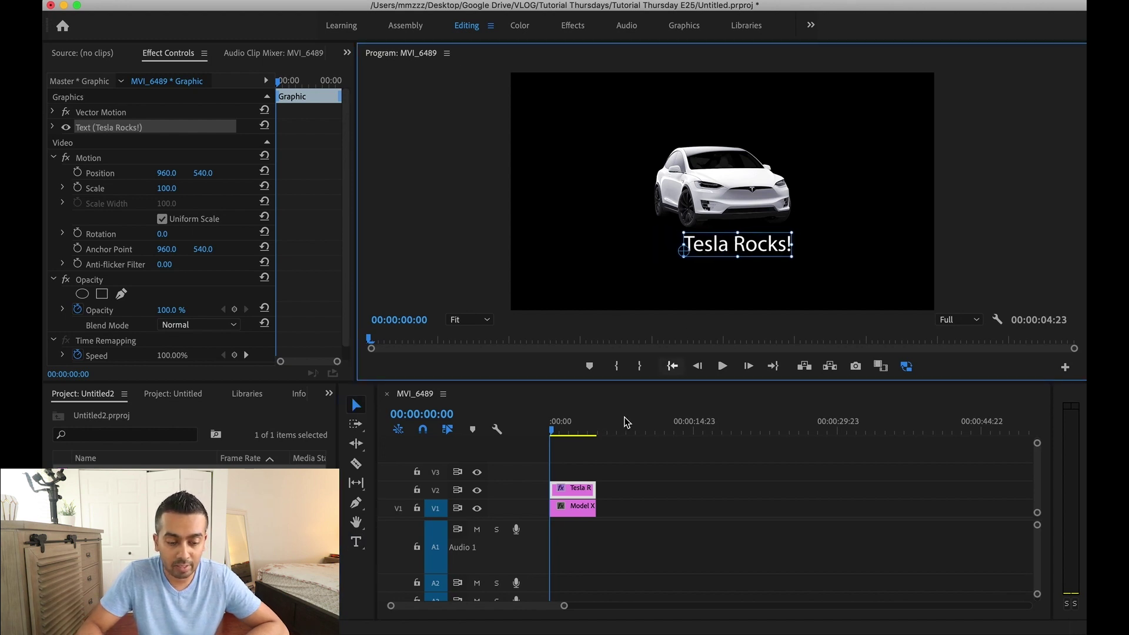
{"action": "mouse_move", "coordinate": [552, 432]}
{"action": "left_mouse_down"}
{"action": "mouse_move", "coordinate": [605, 430]}
{"action": "mouse_move", "coordinate": [553, 435]}
{"action": "left_mouse_up"}
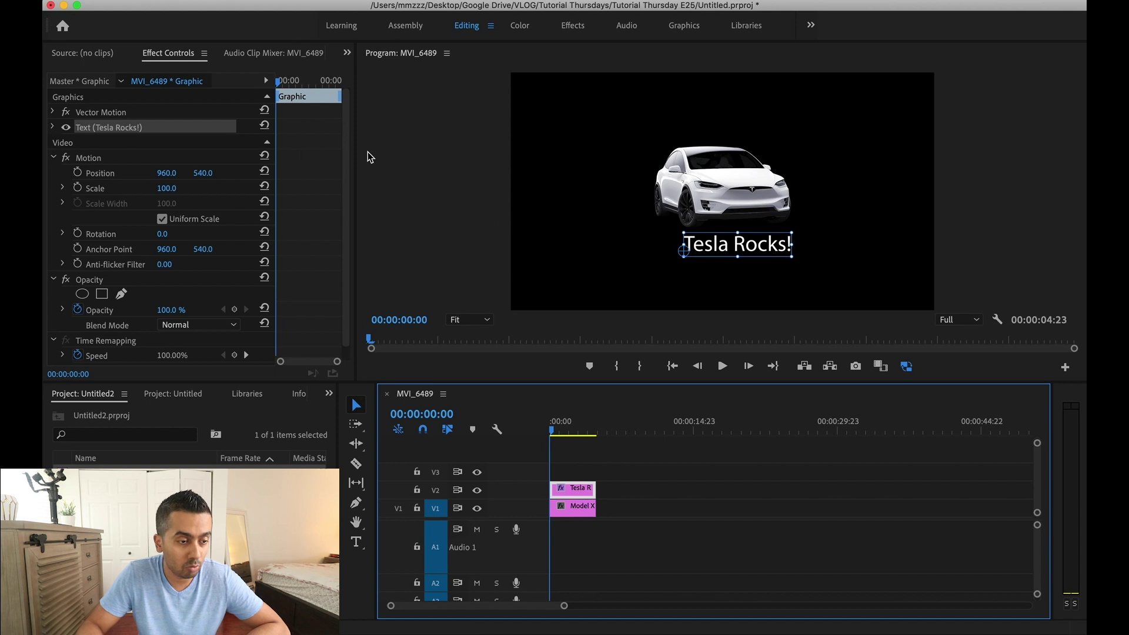
{"action": "left_click_drag", "start_coordinate": [548, 433], "coordinate": [581, 435]}
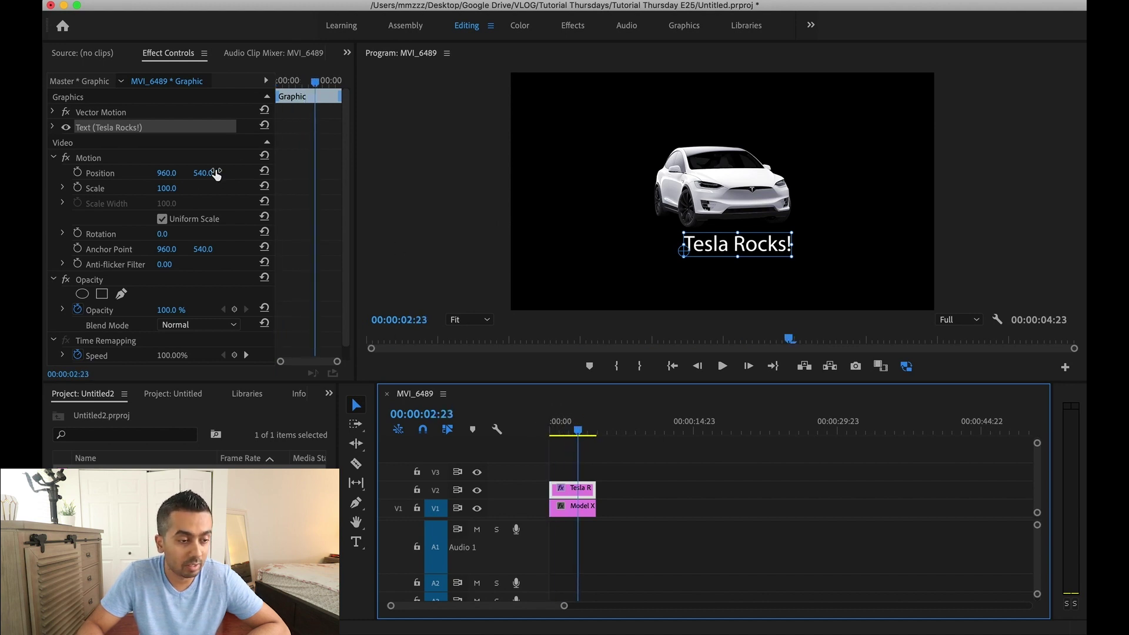
Step: Keyframe the title's Position to slide in from about X -330 at 00:00, and preview it
{"action": "left_click", "coordinate": [77, 173]}
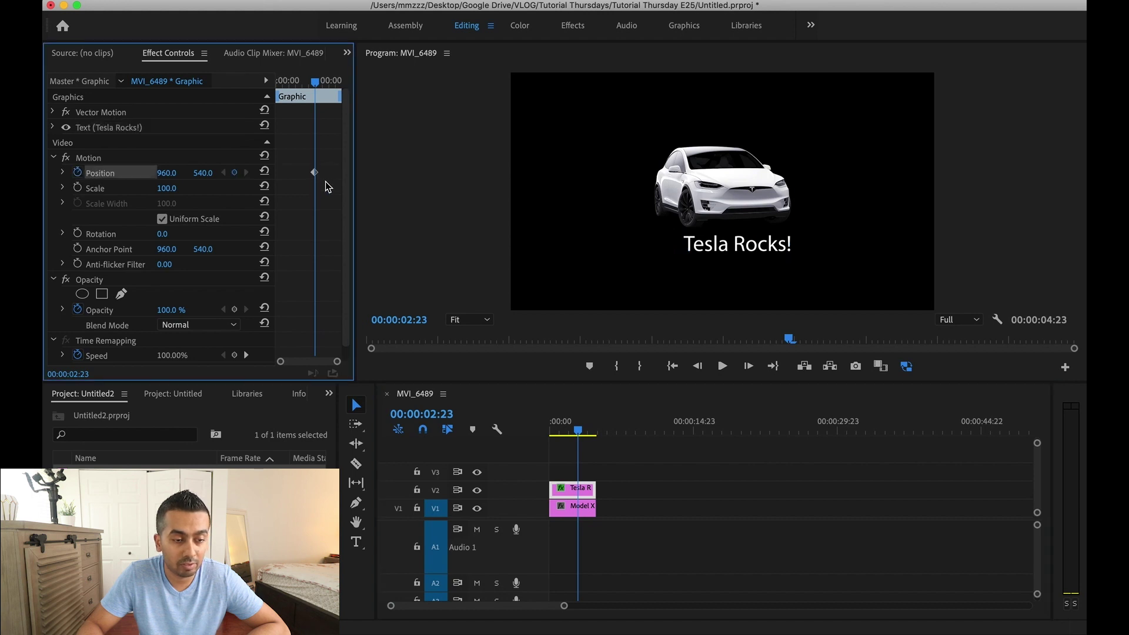
{"action": "left_click_drag", "start_coordinate": [317, 87], "coordinate": [253, 86]}
{"action": "left_click_drag", "start_coordinate": [168, 173], "coordinate": [53, 173]}
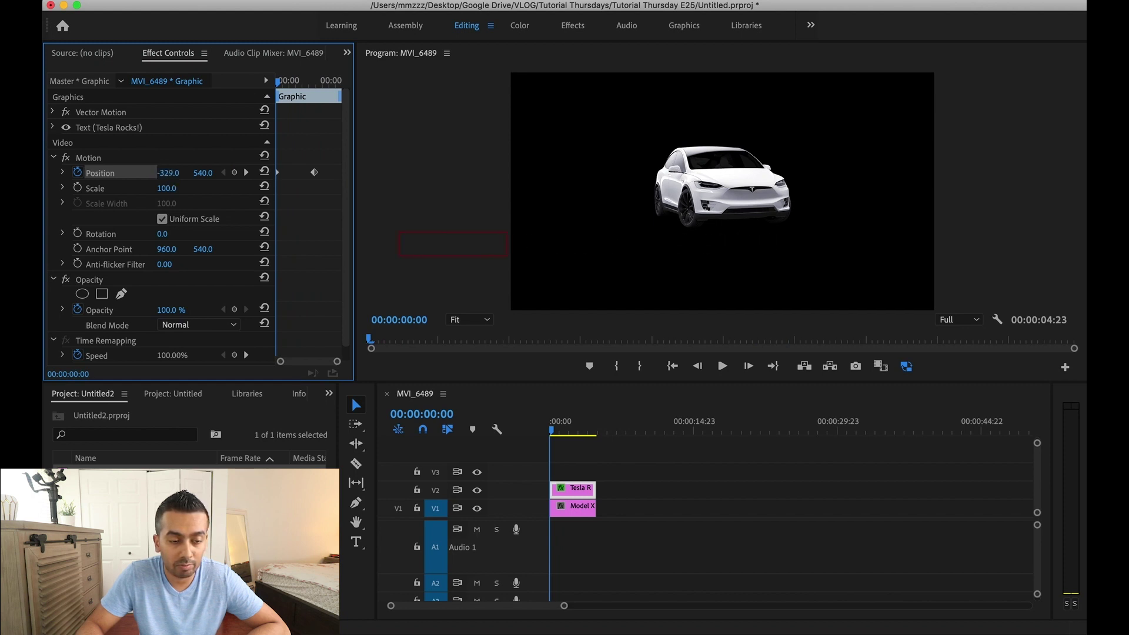
{"action": "key", "text": "space"}
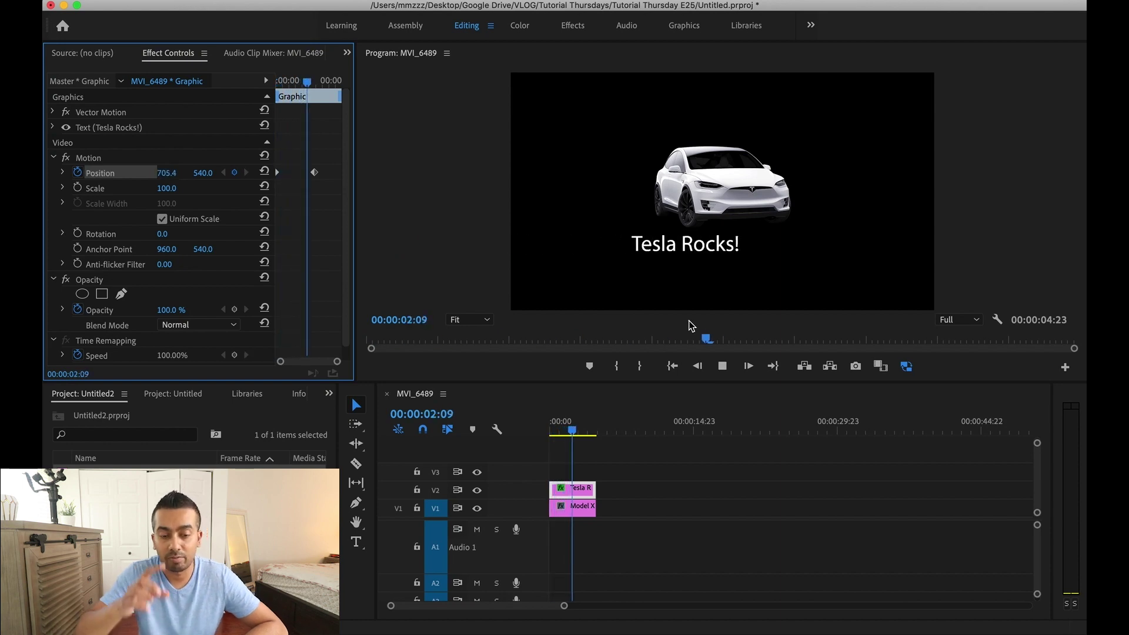
{"action": "key", "text": "space"}
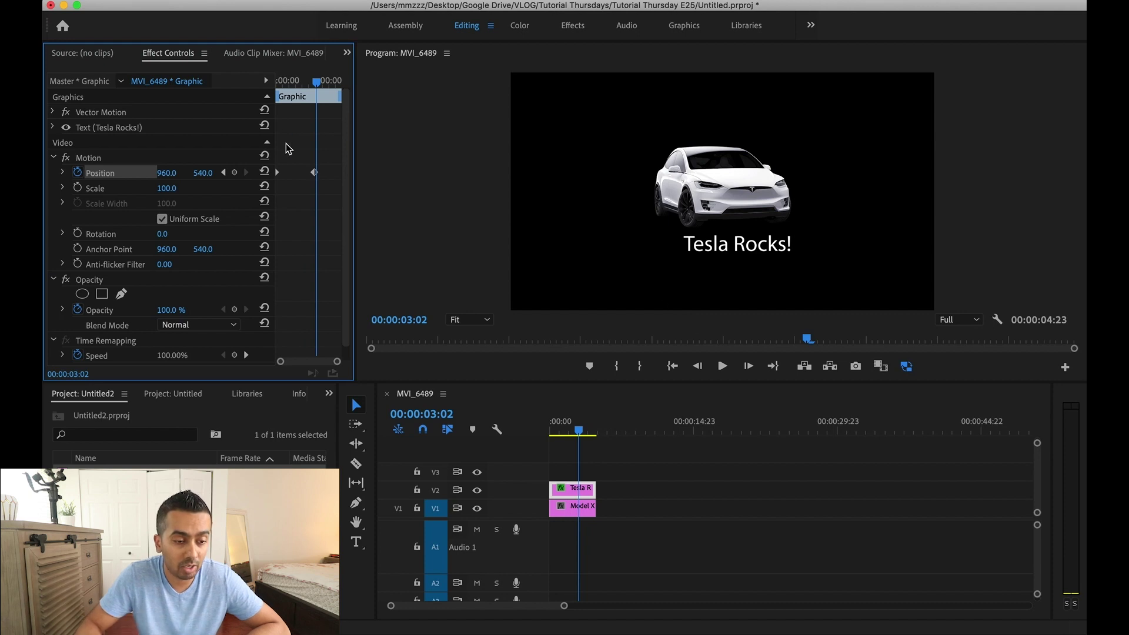
Step: Move the end Position keyframe earlier for a faster slide-in, replay, and select both keyframes
{"action": "left_click_drag", "start_coordinate": [315, 173], "coordinate": [297, 176]}
{"action": "key", "text": "Home"}
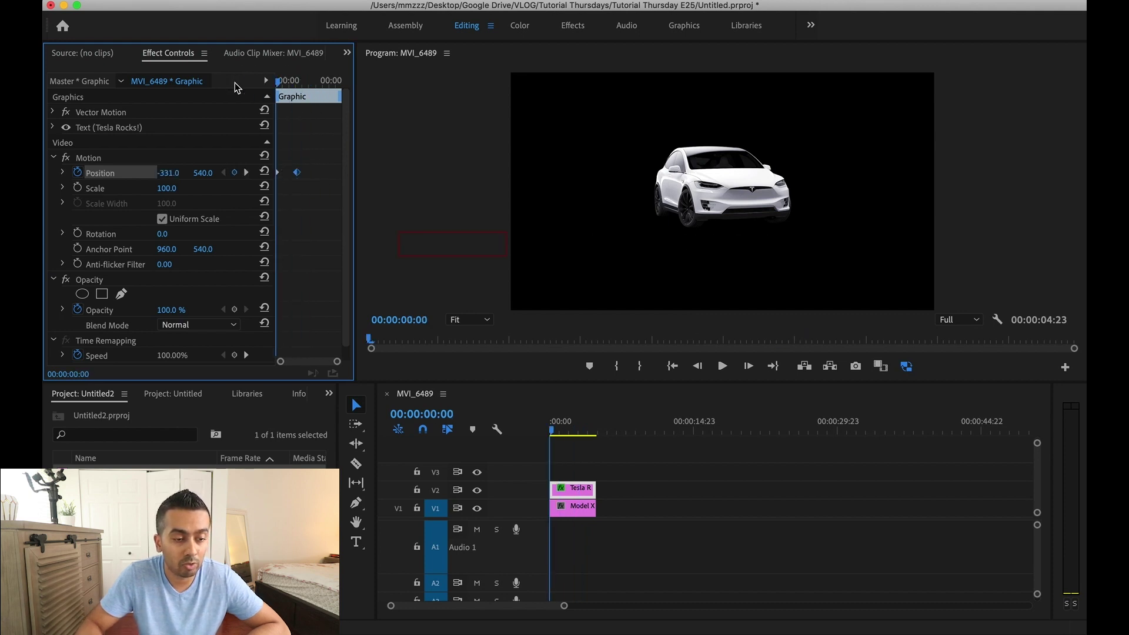
{"action": "key", "text": "space"}
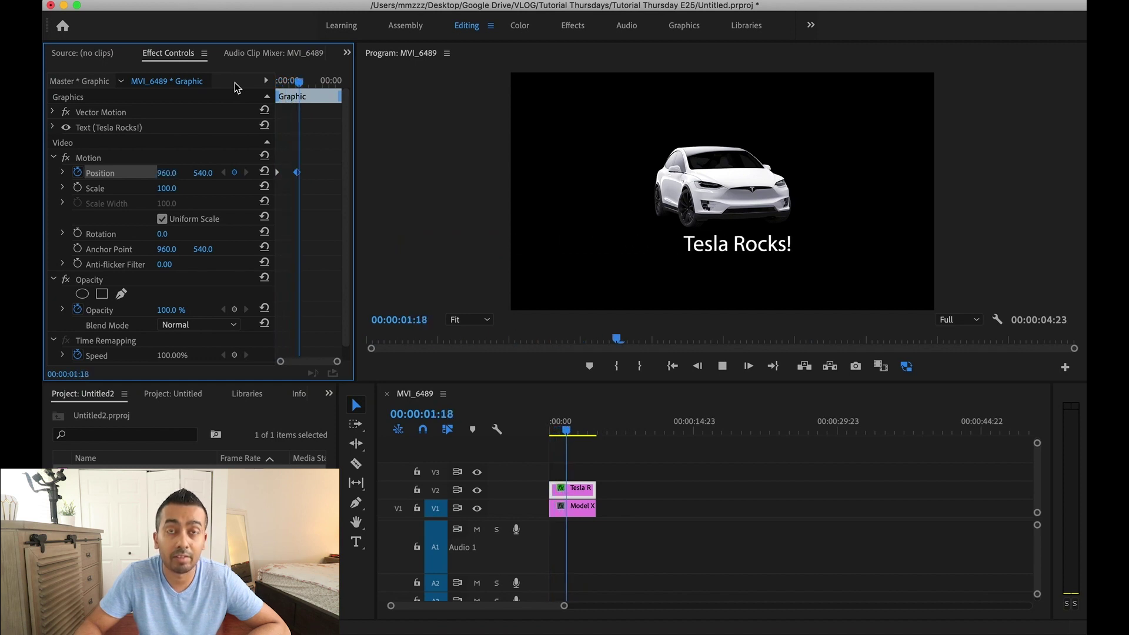
{"action": "key", "text": "space"}
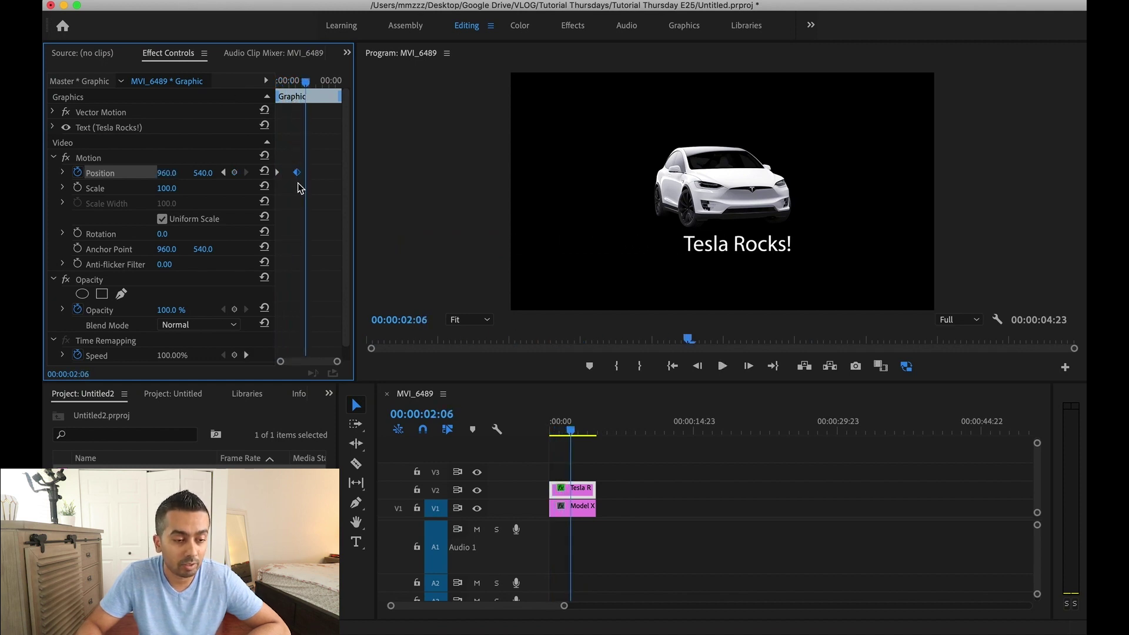
{"action": "left_click_drag", "start_coordinate": [297, 183], "coordinate": [272, 172]}
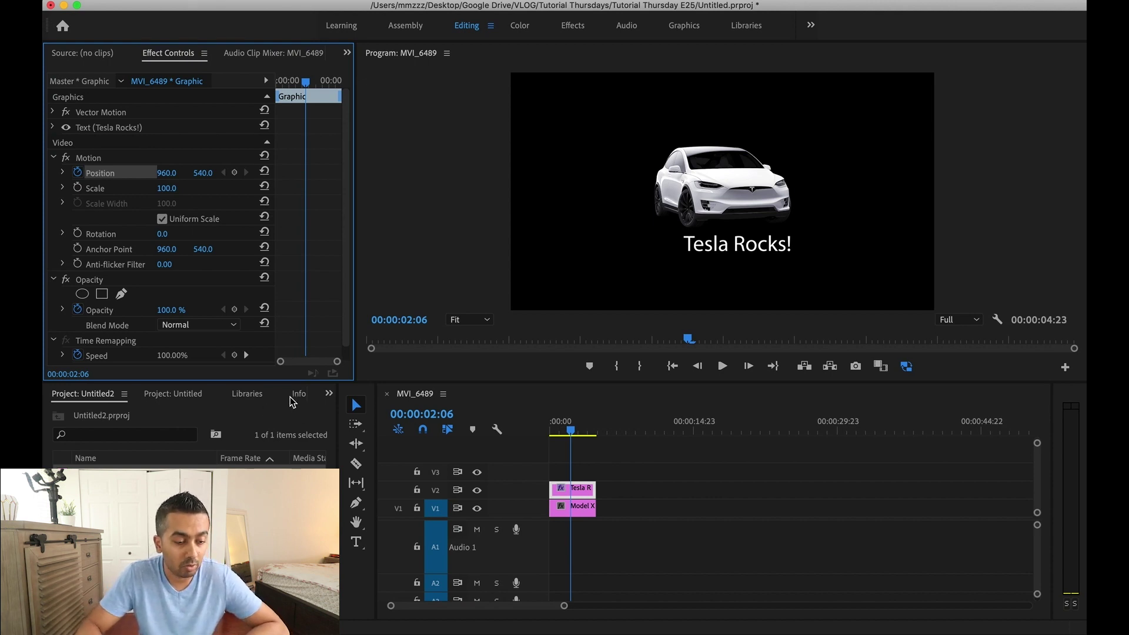
Step: Apply the Transform effect to the Tesla Rocks! title clip and enable its Position keyframing
{"action": "left_click", "coordinate": [330, 399]}
{"action": "left_click", "coordinate": [361, 475]}
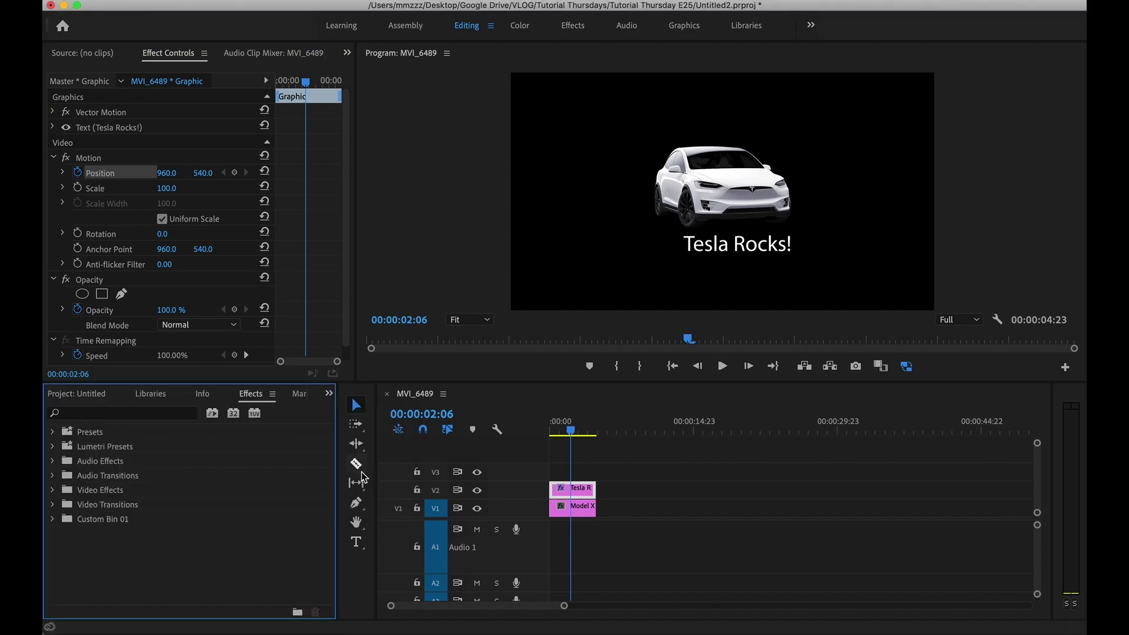
{"action": "left_click", "coordinate": [156, 415]}
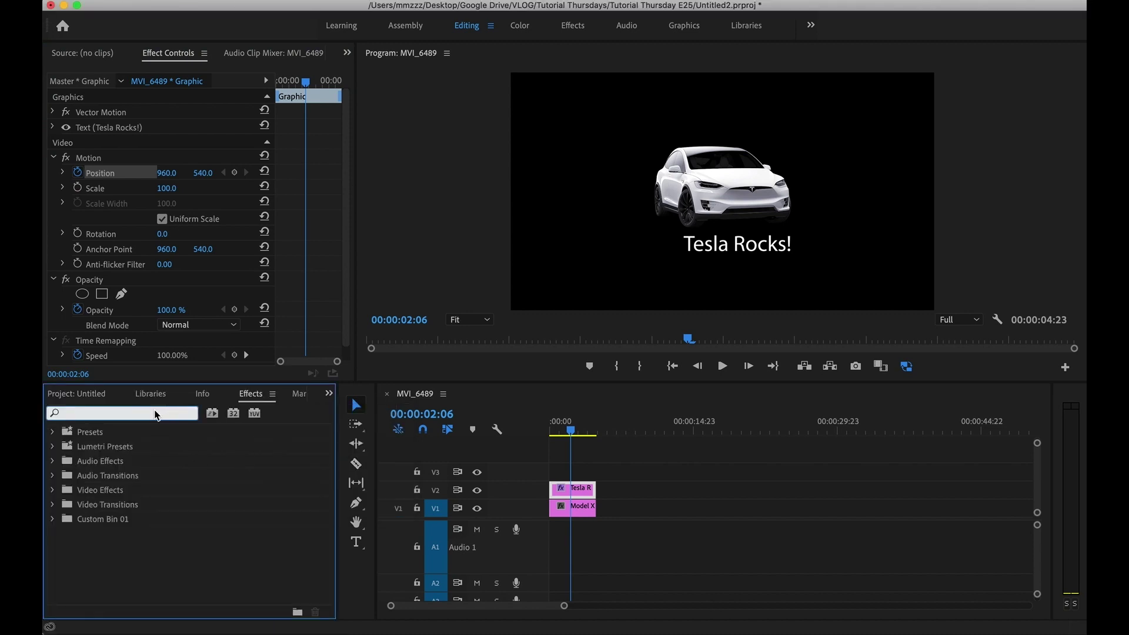
{"action": "type", "text": "tra"}
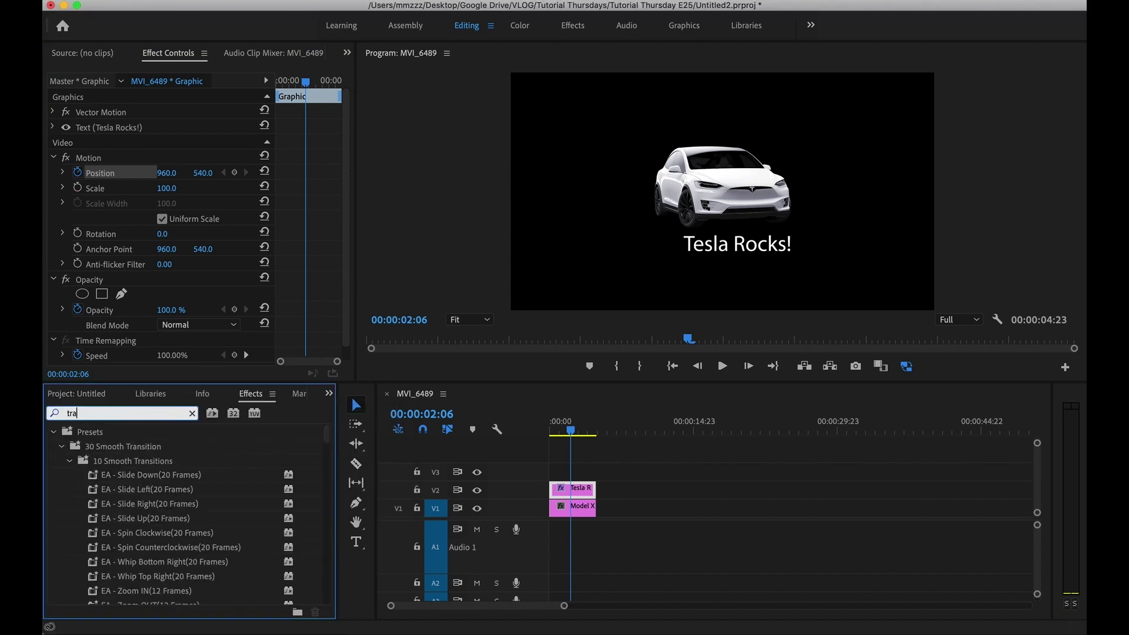
{"action": "type", "text": "nsfo"}
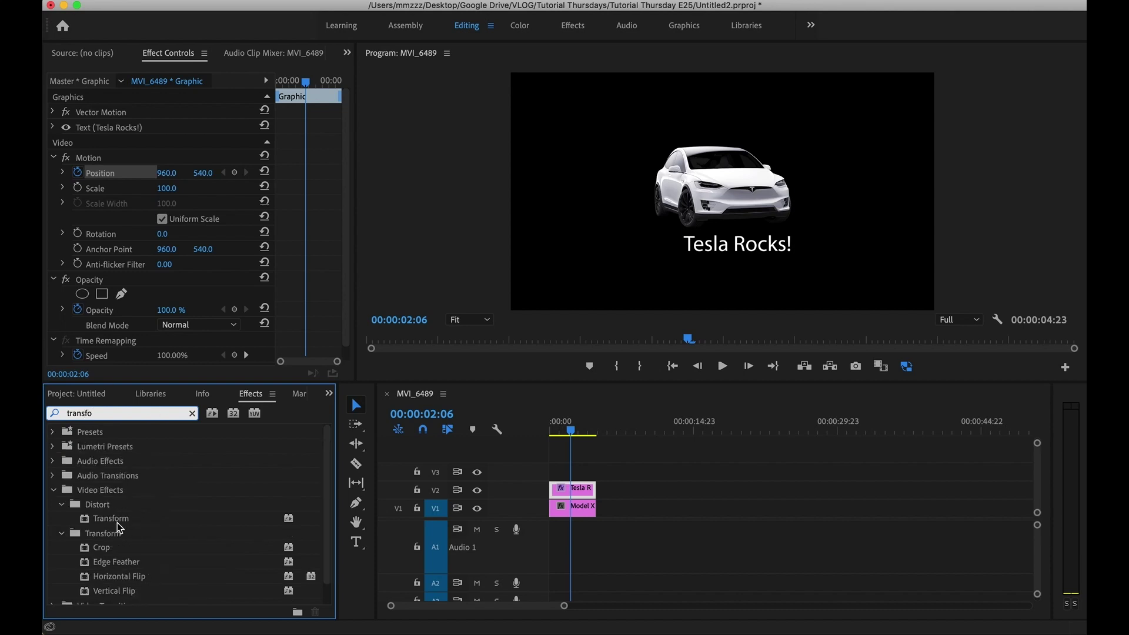
{"action": "left_click_drag", "start_coordinate": [112, 520], "coordinate": [583, 493]}
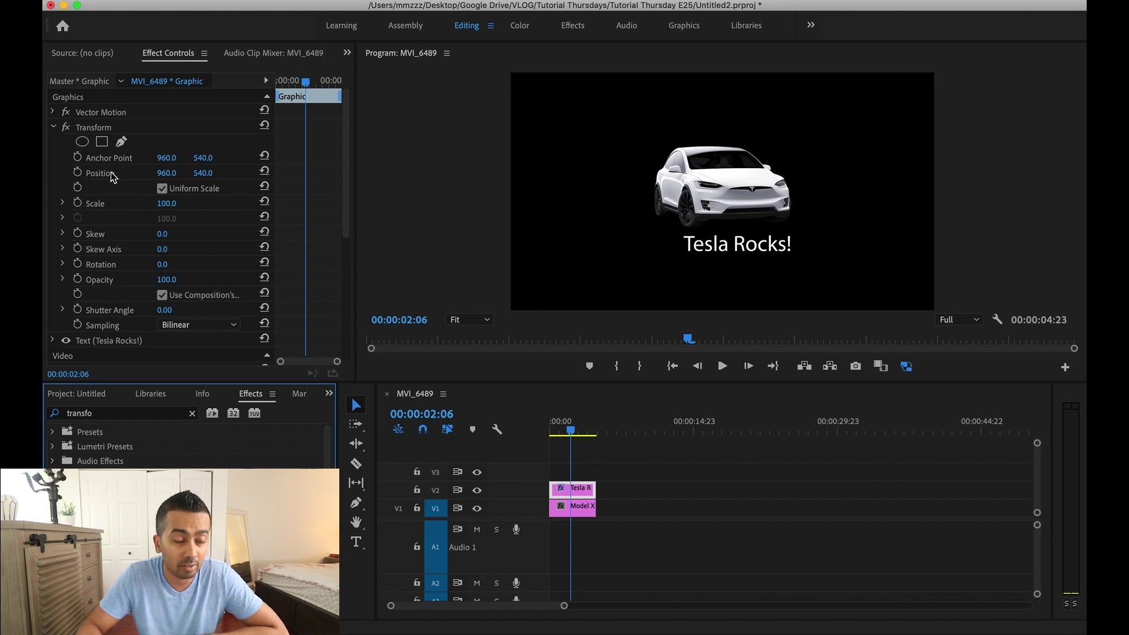
{"action": "left_click", "coordinate": [78, 173]}
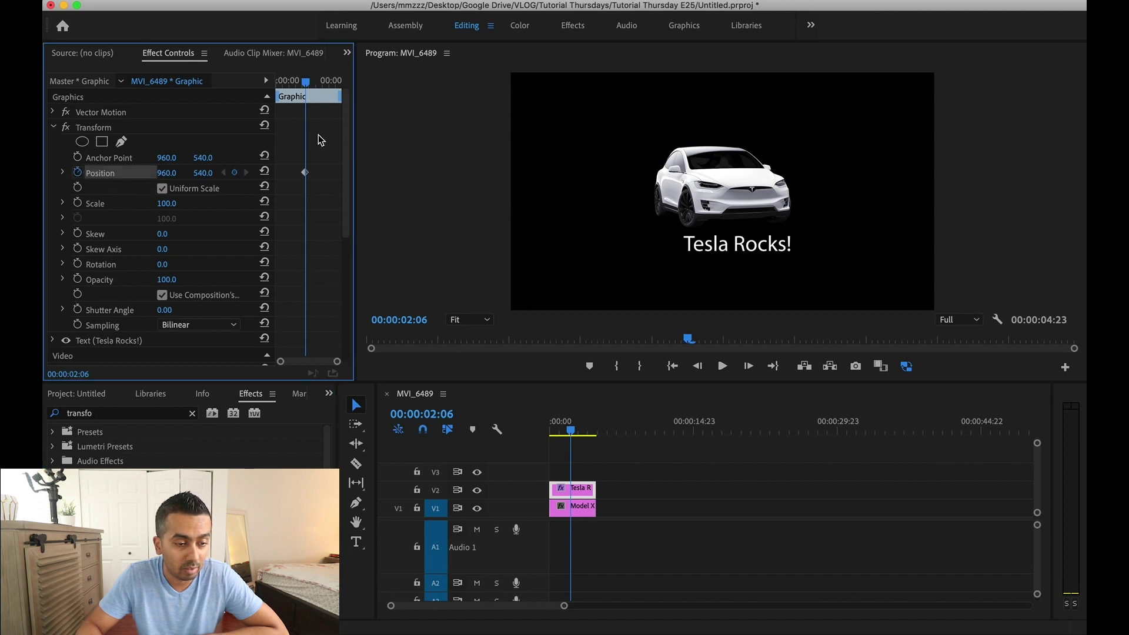
Step: Set the Transform Position X to -339 at 00:00 so the text starts off the left edge
{"action": "left_click_drag", "start_coordinate": [308, 89], "coordinate": [240, 83]}
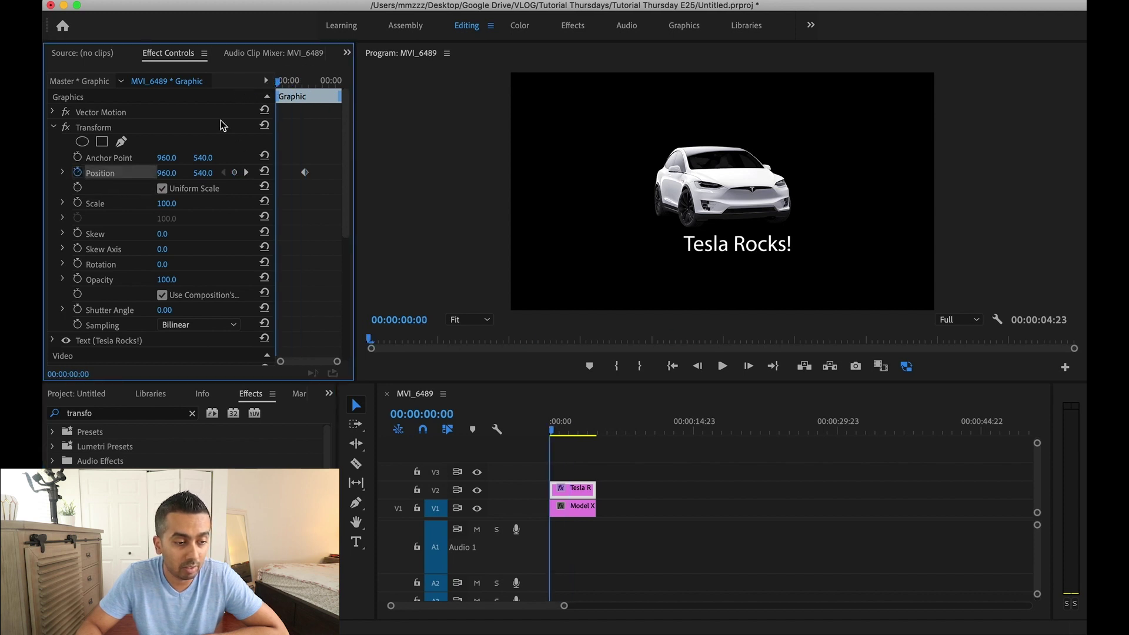
{"action": "left_click_drag", "start_coordinate": [173, 176], "coordinate": [36, 177]}
{"action": "key", "text": "space"}
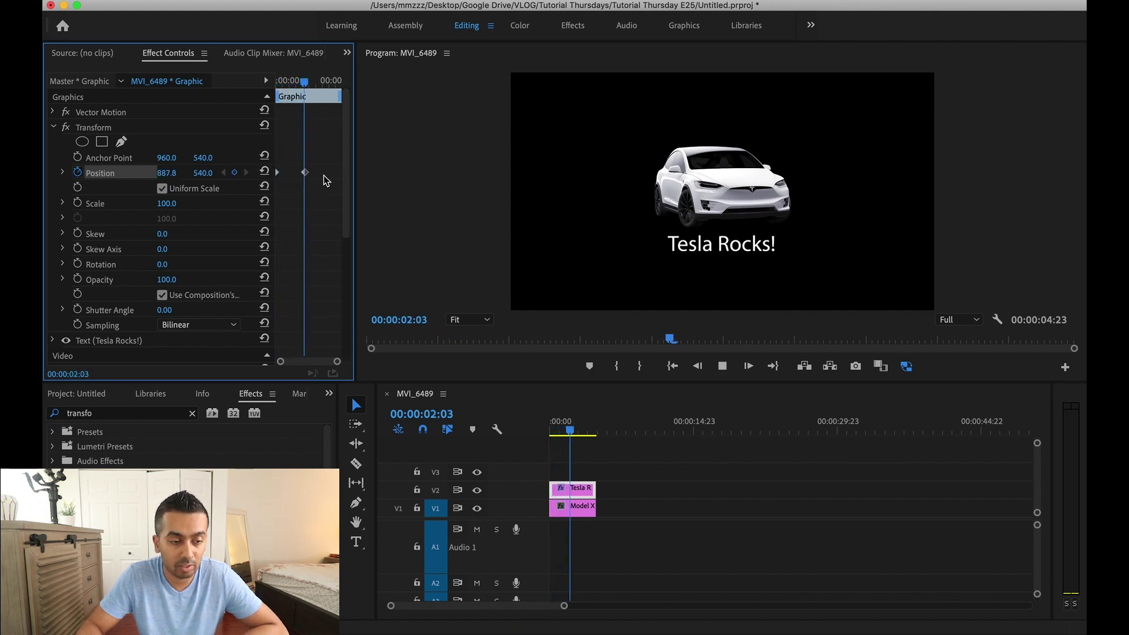
Step: Pull the end keyframe earlier to about 00:00:01:15 and replay the faster slide-in
{"action": "left_click", "coordinate": [303, 173]}
{"action": "left_click_drag", "start_coordinate": [302, 175], "coordinate": [293, 174]}
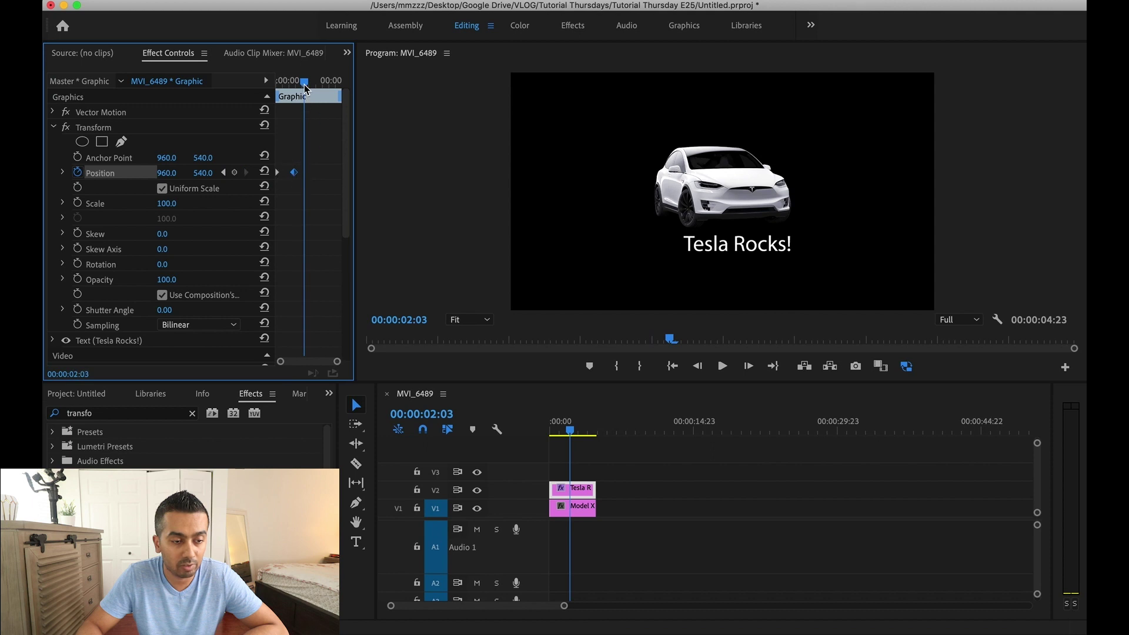
{"action": "left_click_drag", "start_coordinate": [304, 88], "coordinate": [228, 84]}
{"action": "key", "text": "space"}
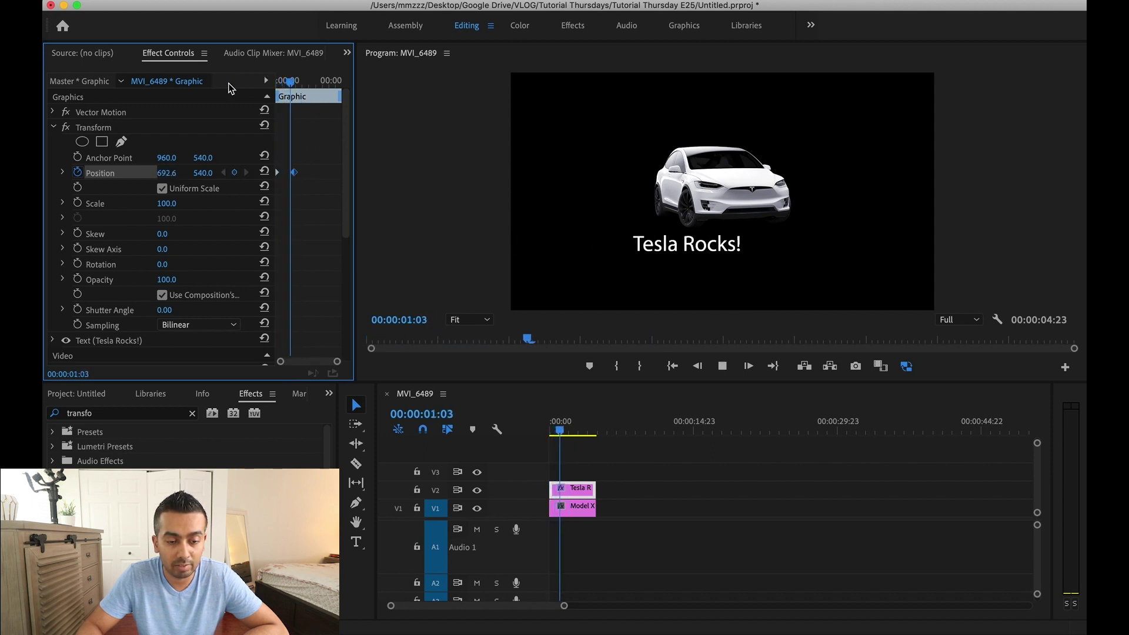
{"action": "key", "text": "space"}
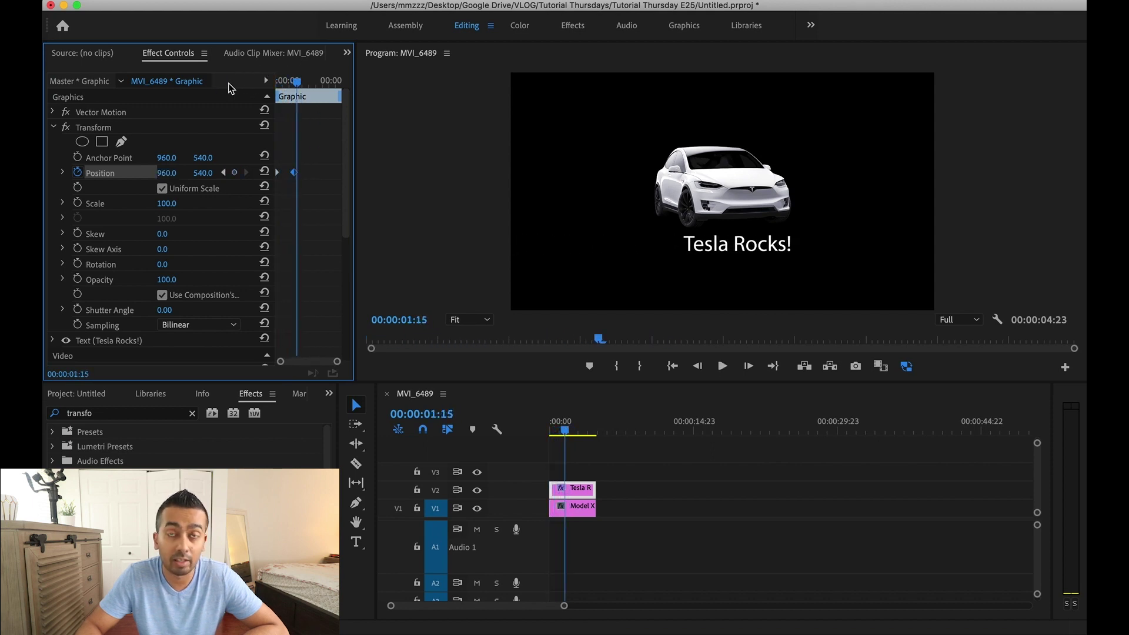
{"action": "right_click", "coordinate": [294, 174]}
Step: Set the Position keyframes to Bezier temporal interpolation and open the title clip's effect list
{"action": "mouse_move", "coordinate": [374, 300]}
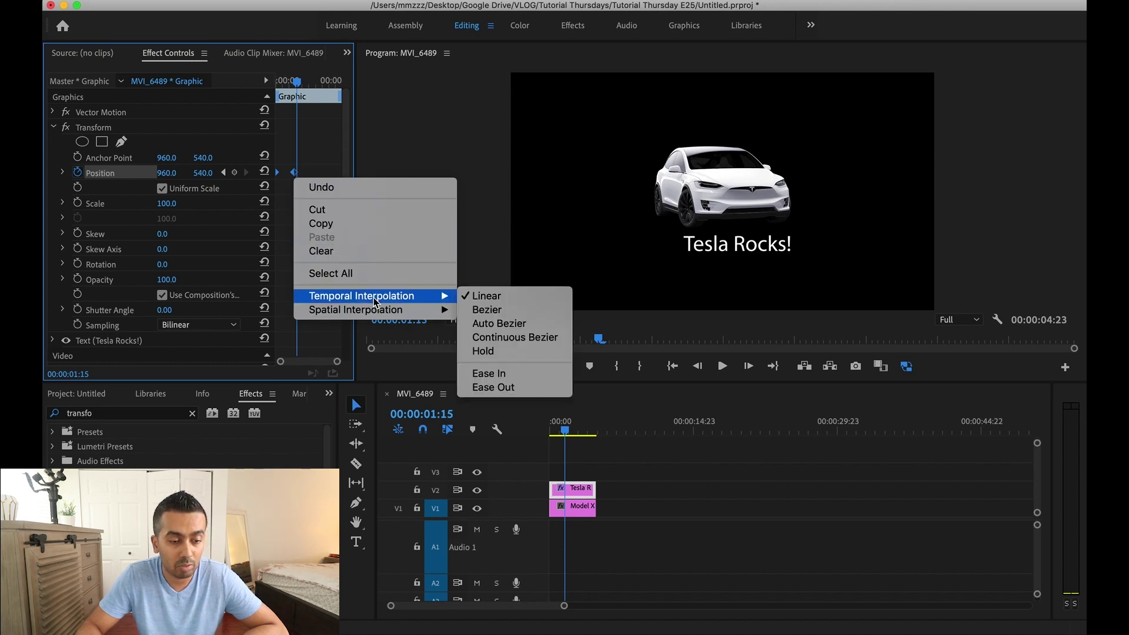
{"action": "left_click", "coordinate": [487, 310]}
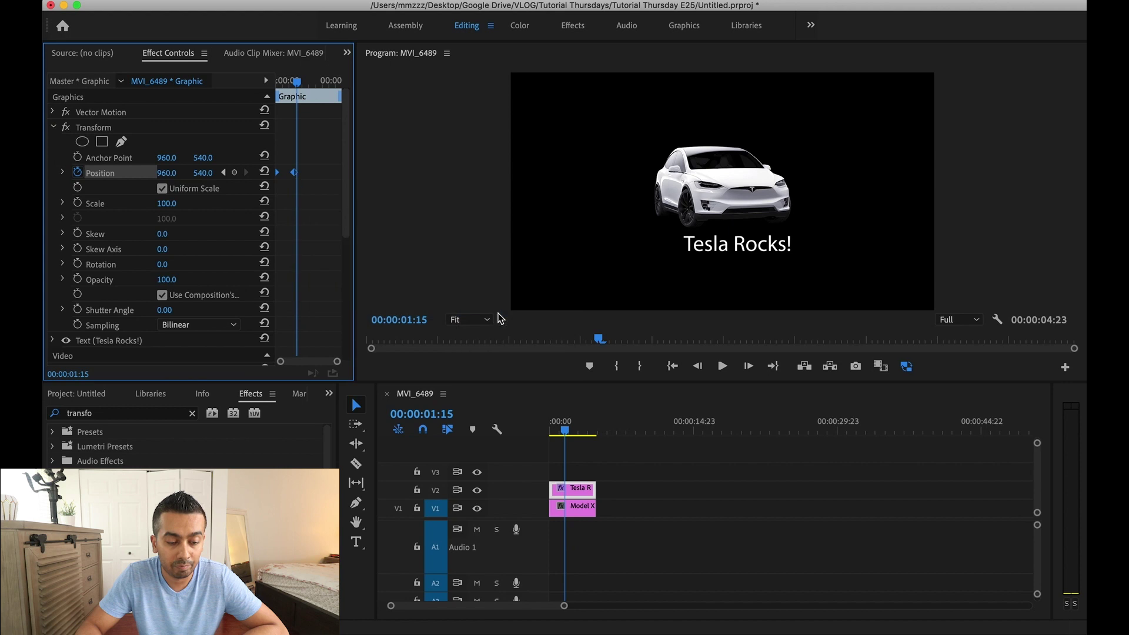
{"action": "left_click", "coordinate": [573, 493]}
{"action": "left_click", "coordinate": [561, 491]}
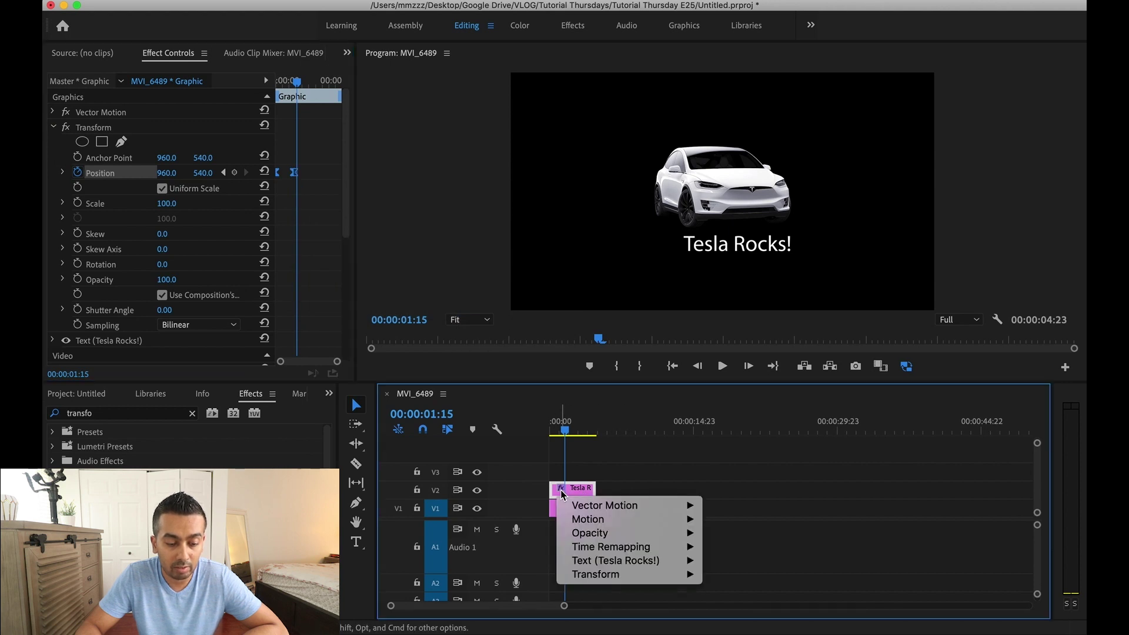
{"action": "mouse_move", "coordinate": [607, 579]}
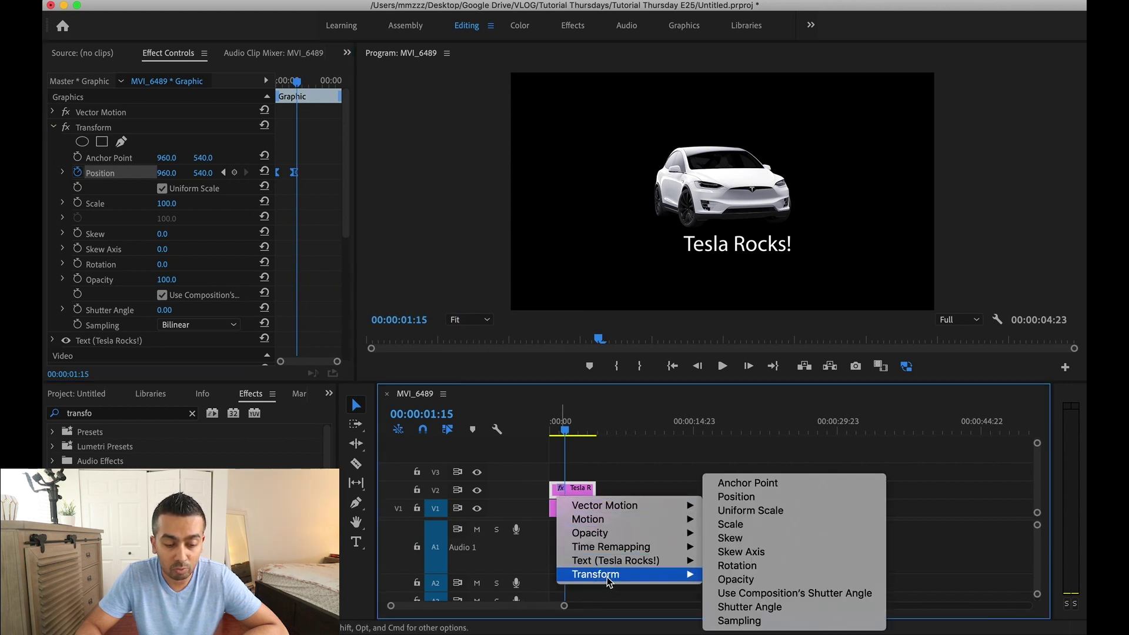
Step: Show Transform Position on a taller, zoomed V2 clip and bend its curve into an ease
{"action": "left_click", "coordinate": [752, 497]}
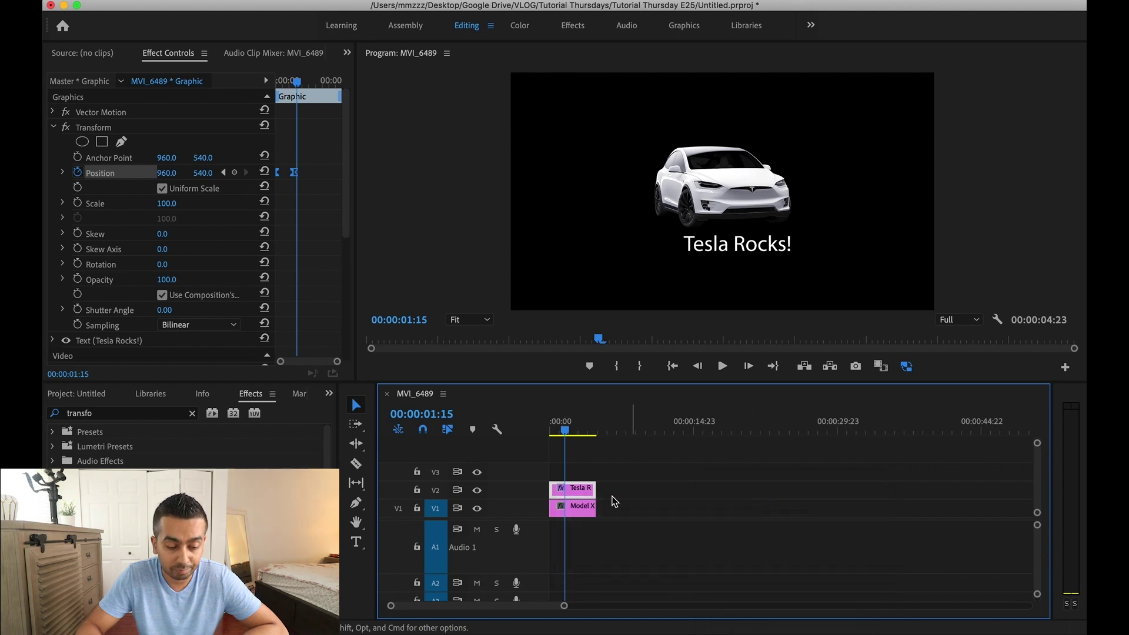
{"action": "left_click_drag", "start_coordinate": [538, 482], "coordinate": [535, 457]}
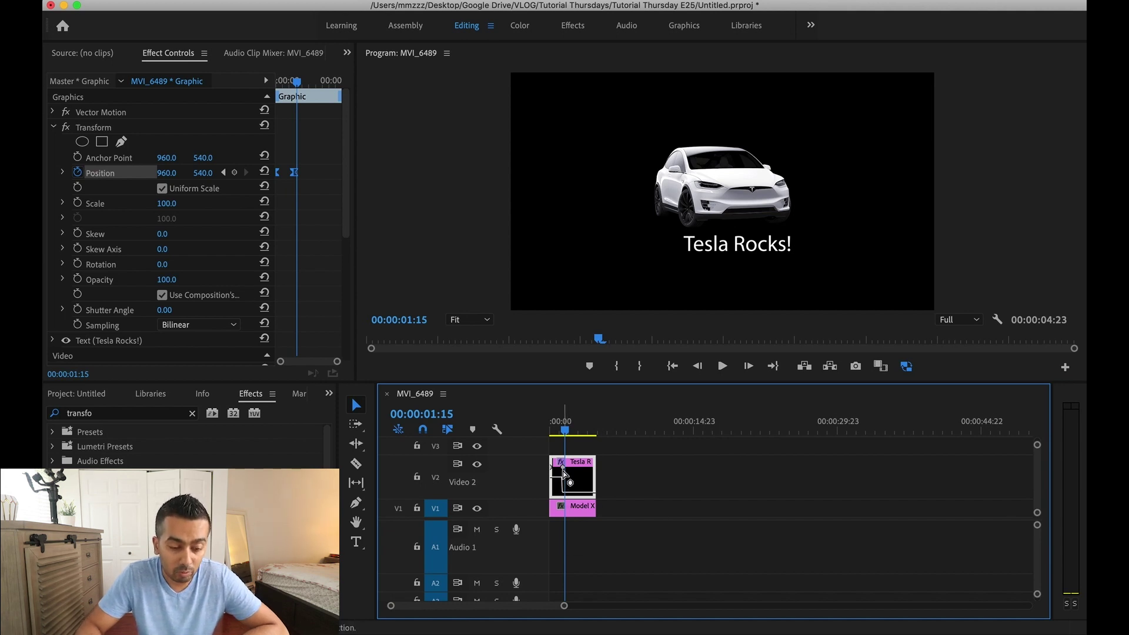
{"action": "scroll", "coordinate": [566, 487], "scroll_direction": "up", "scroll_amount": 5}
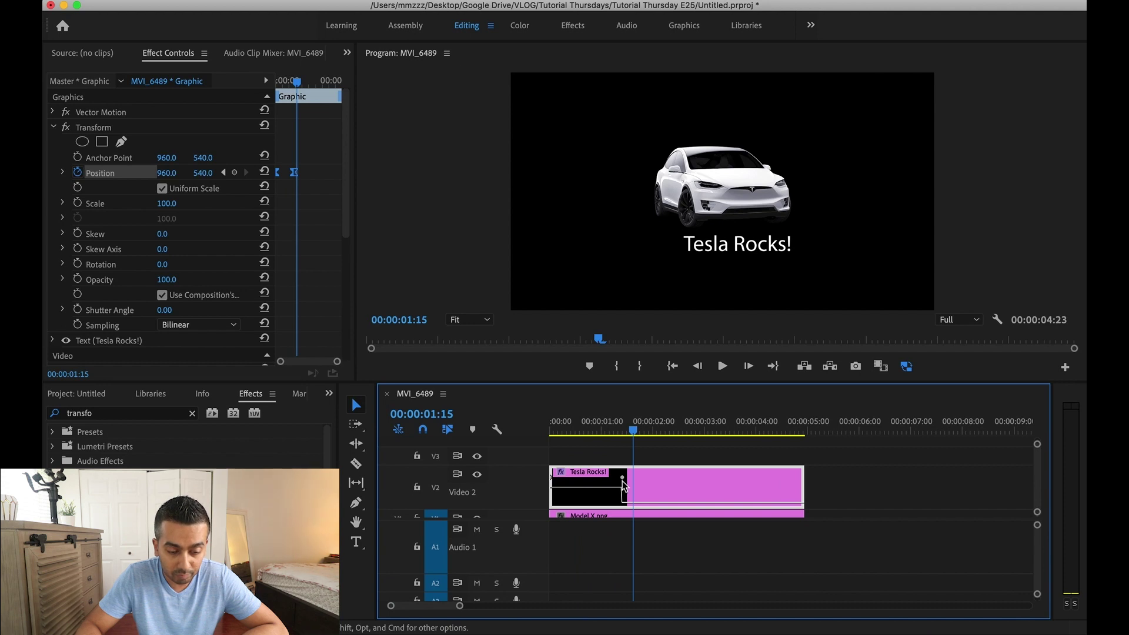
{"action": "left_click", "coordinate": [622, 479]}
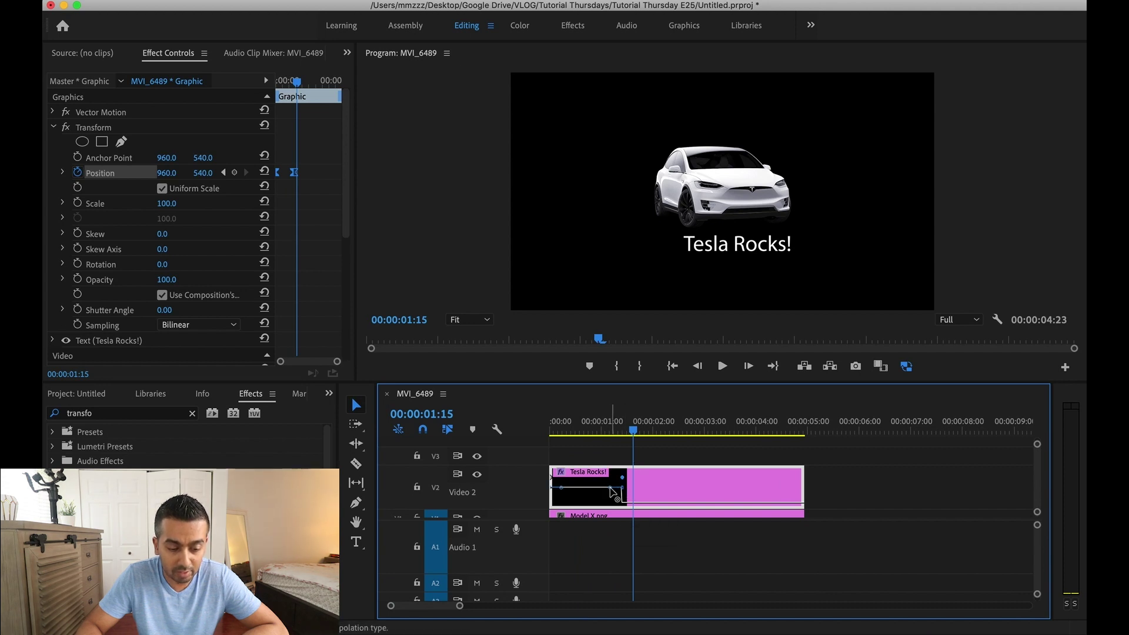
{"action": "left_click_drag", "start_coordinate": [611, 487], "coordinate": [604, 498]}
{"action": "left_click_drag", "start_coordinate": [633, 431], "coordinate": [581, 438]}
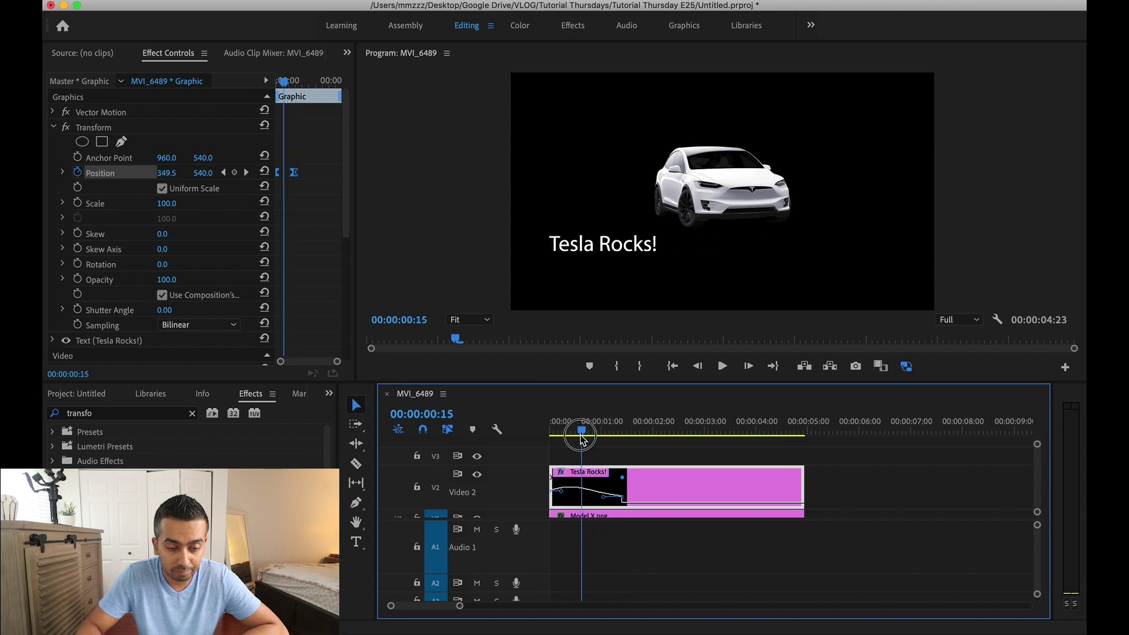
{"action": "left_click_drag", "start_coordinate": [563, 497], "coordinate": [599, 503]}
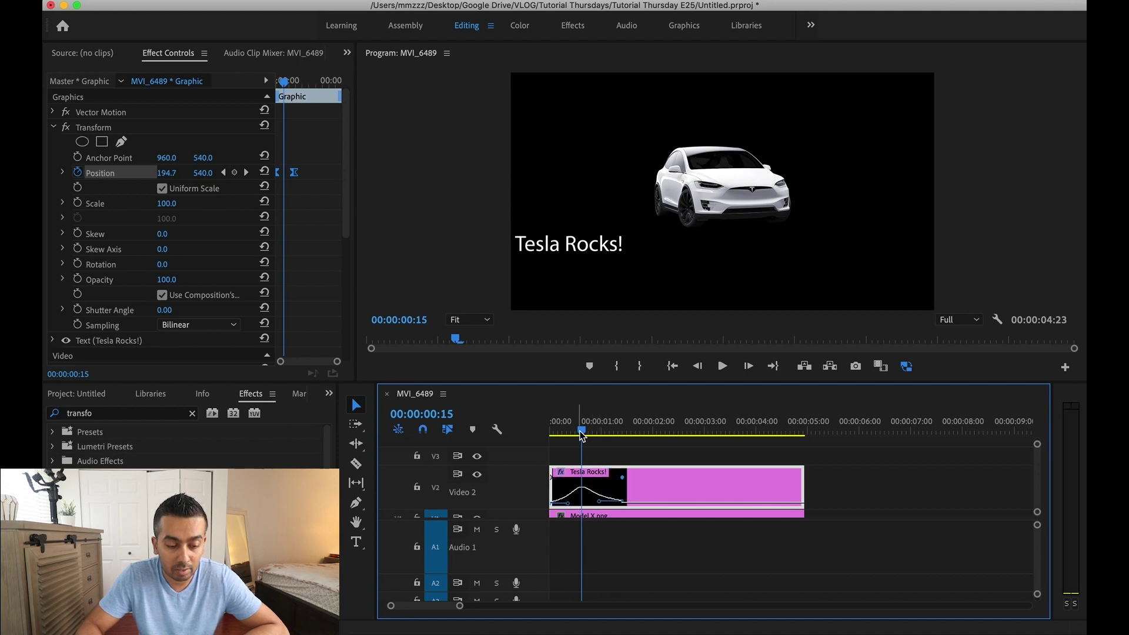
Step: Replay the eased slide-in from the start and scrub to 00:00:00:17
{"action": "left_click_drag", "start_coordinate": [581, 435], "coordinate": [536, 436]}
{"action": "key", "text": "space"}
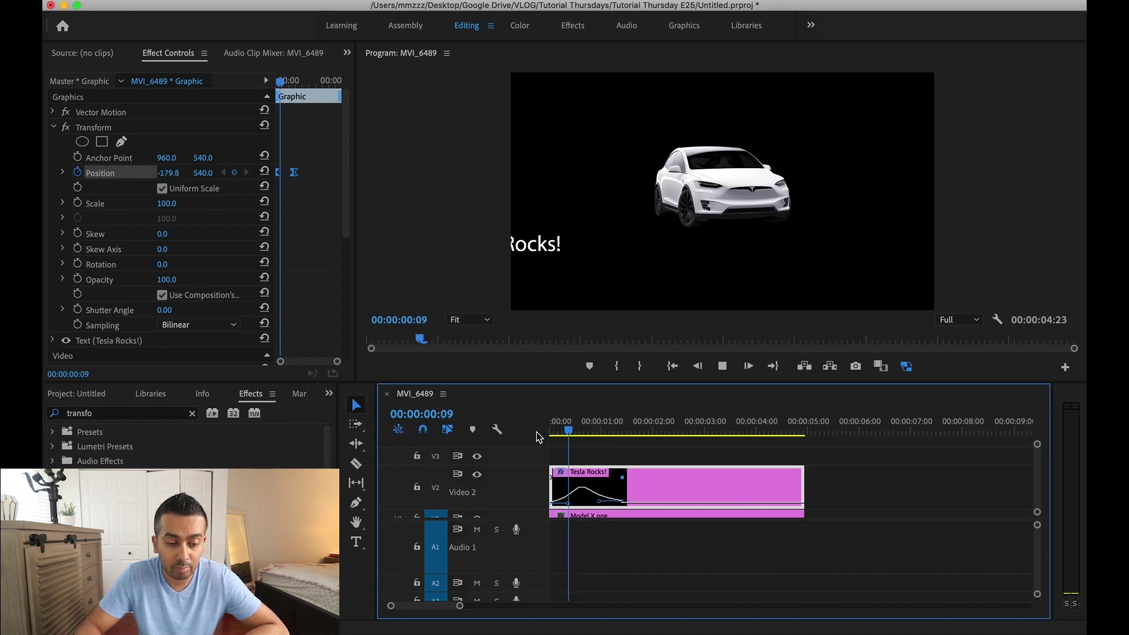
{"action": "key", "text": "space"}
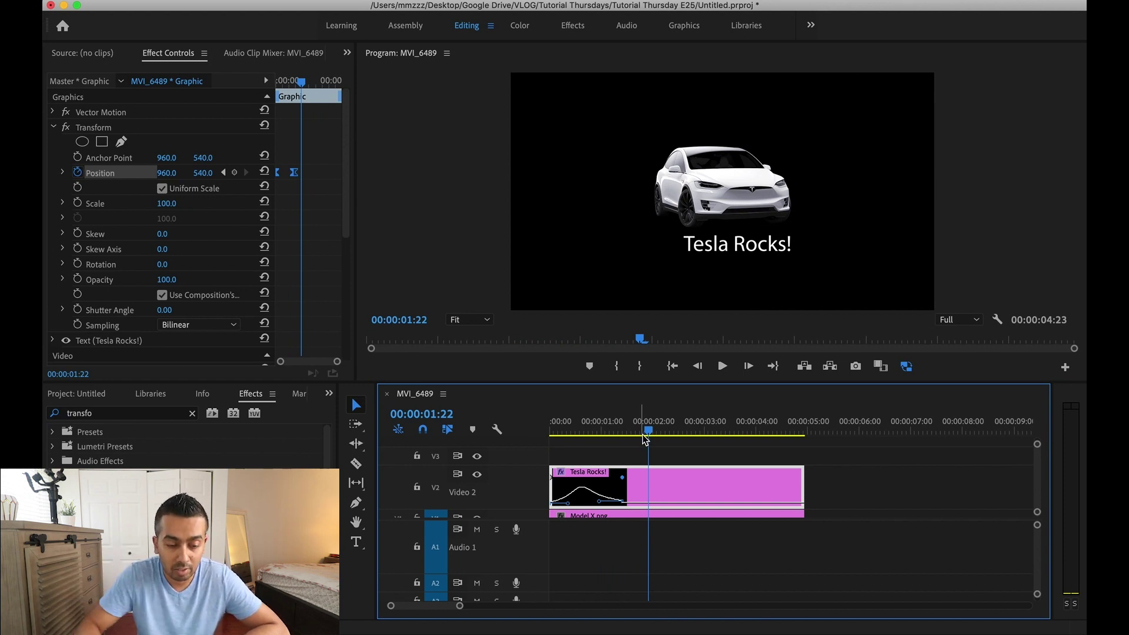
{"action": "key", "text": "Home"}
{"action": "key", "text": "space"}
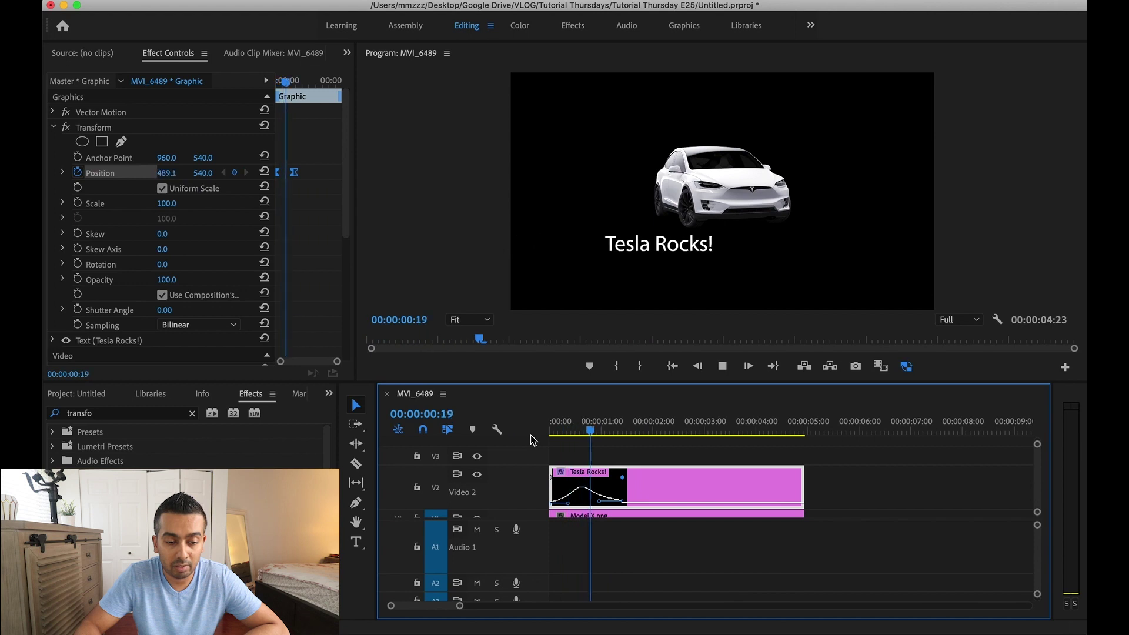
{"action": "key", "text": "space"}
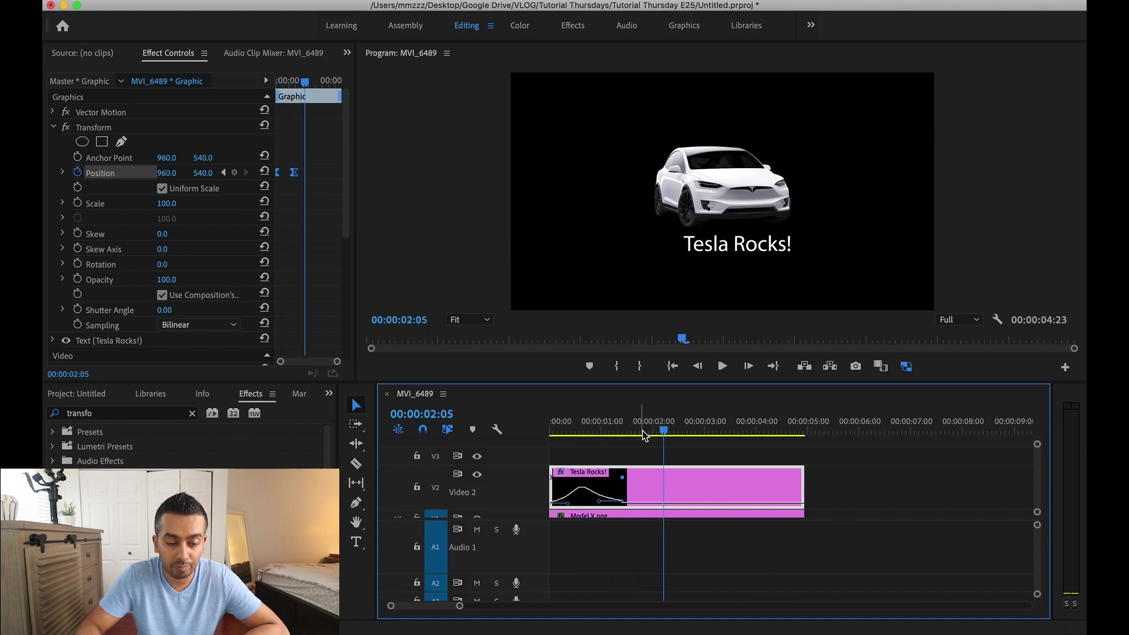
{"action": "left_click_drag", "start_coordinate": [664, 436], "coordinate": [586, 442]}
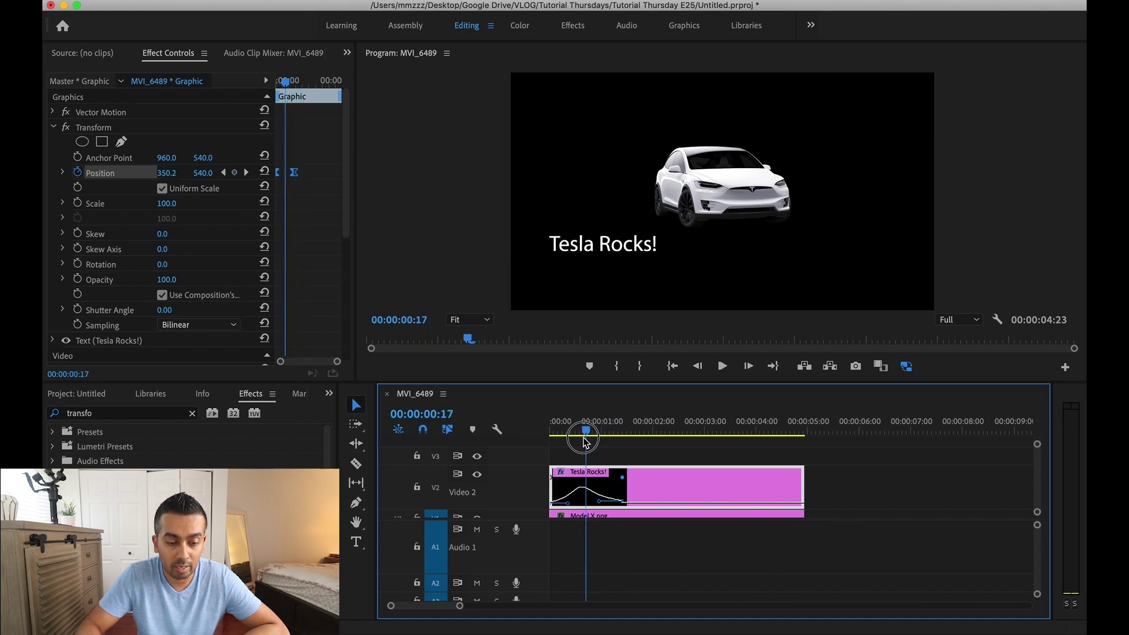
{"action": "scroll", "coordinate": [306, 248], "scroll_direction": "down", "scroll_amount": 3}
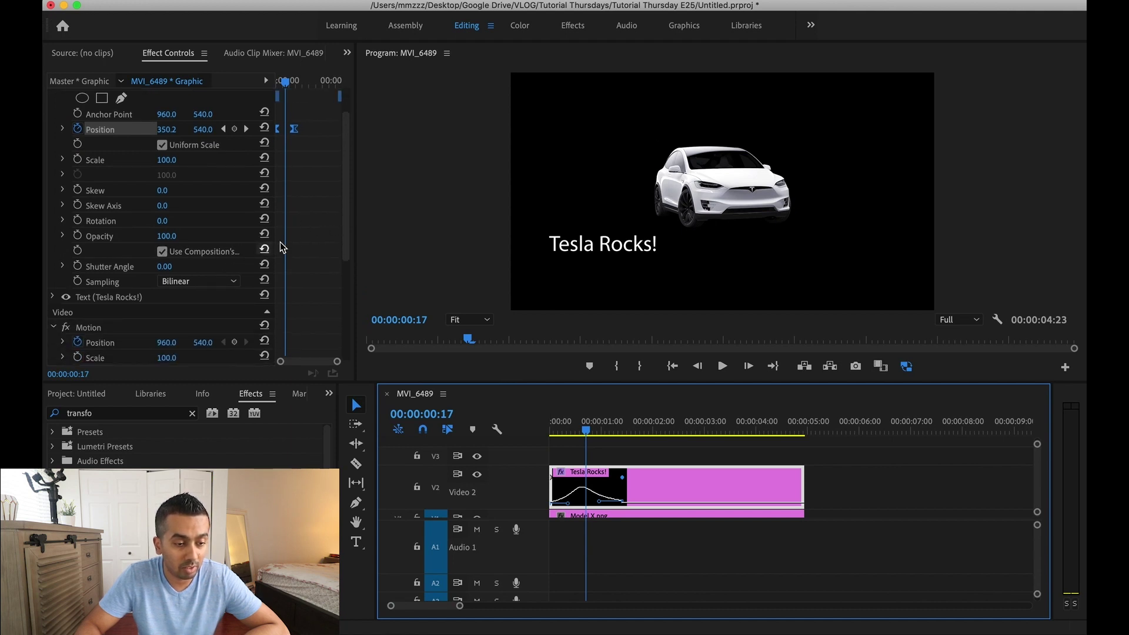
Step: Uncheck Use Composition's Shutter Angle and set the Transform Shutter Angle to 200
{"action": "left_click_drag", "start_coordinate": [275, 238], "coordinate": [471, 234]}
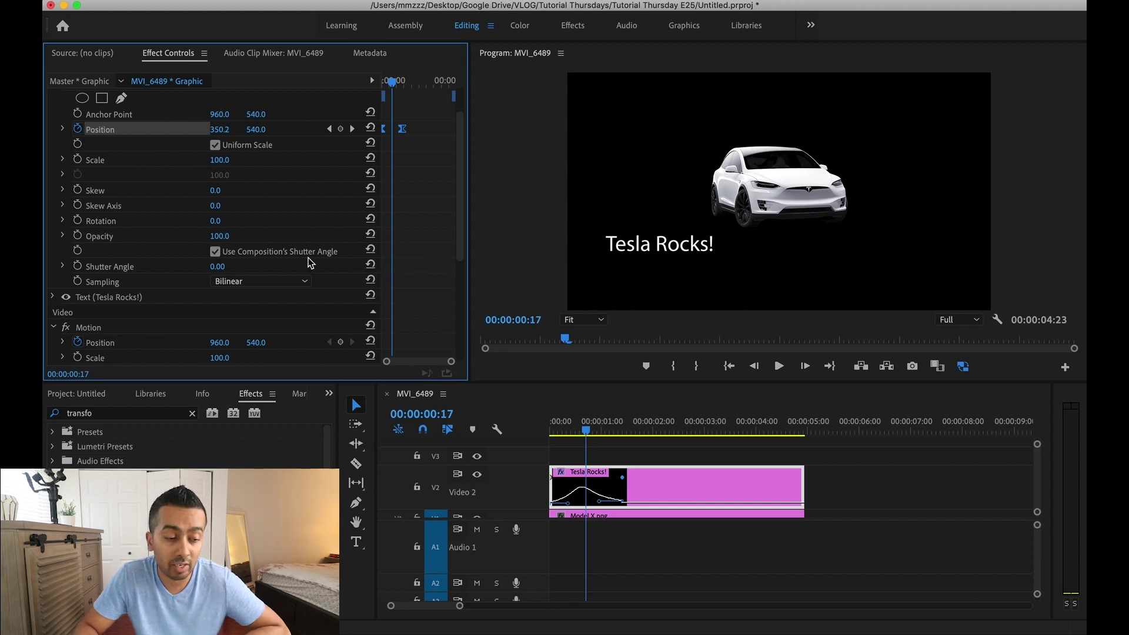
{"action": "left_click", "coordinate": [215, 252]}
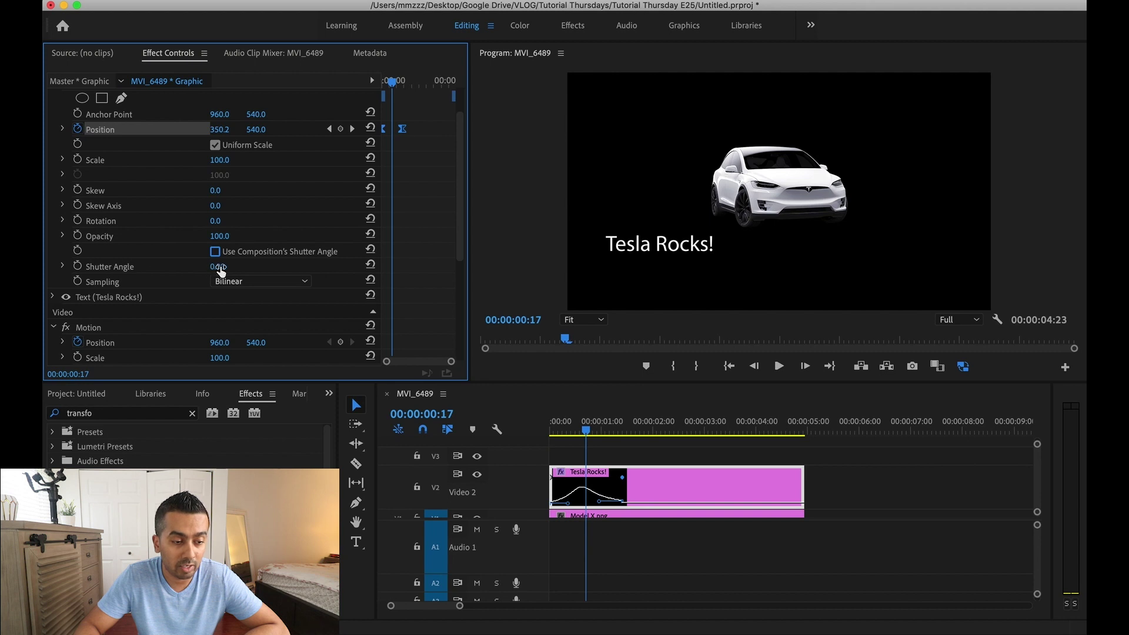
{"action": "left_click_drag", "start_coordinate": [221, 271], "coordinate": [382, 271]}
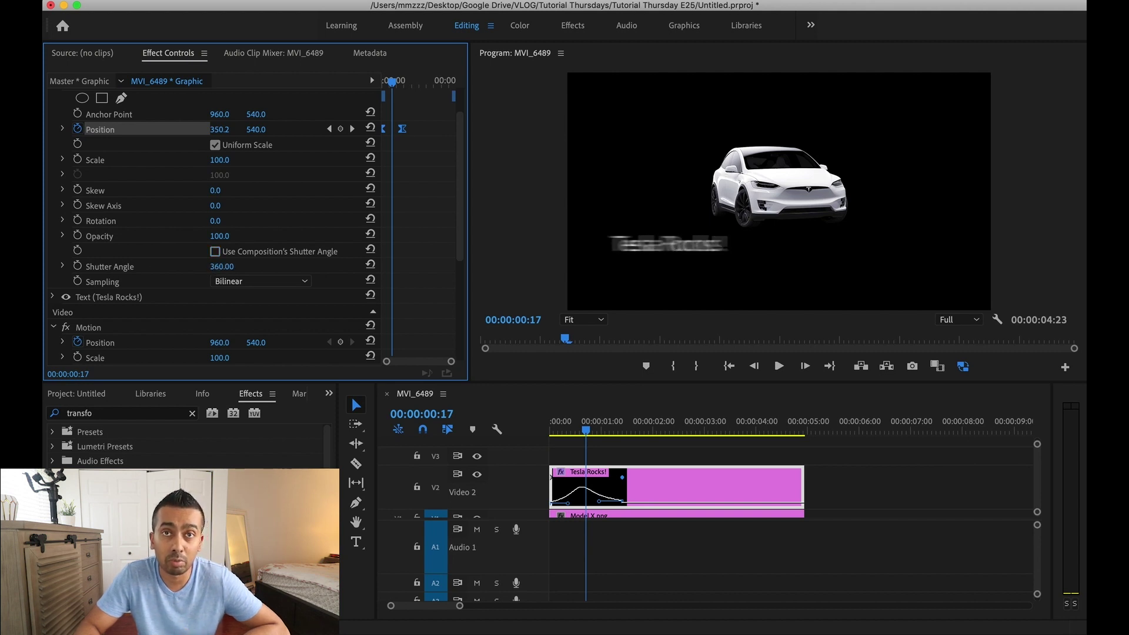
{"action": "left_click_drag", "start_coordinate": [382, 272], "coordinate": [306, 271]}
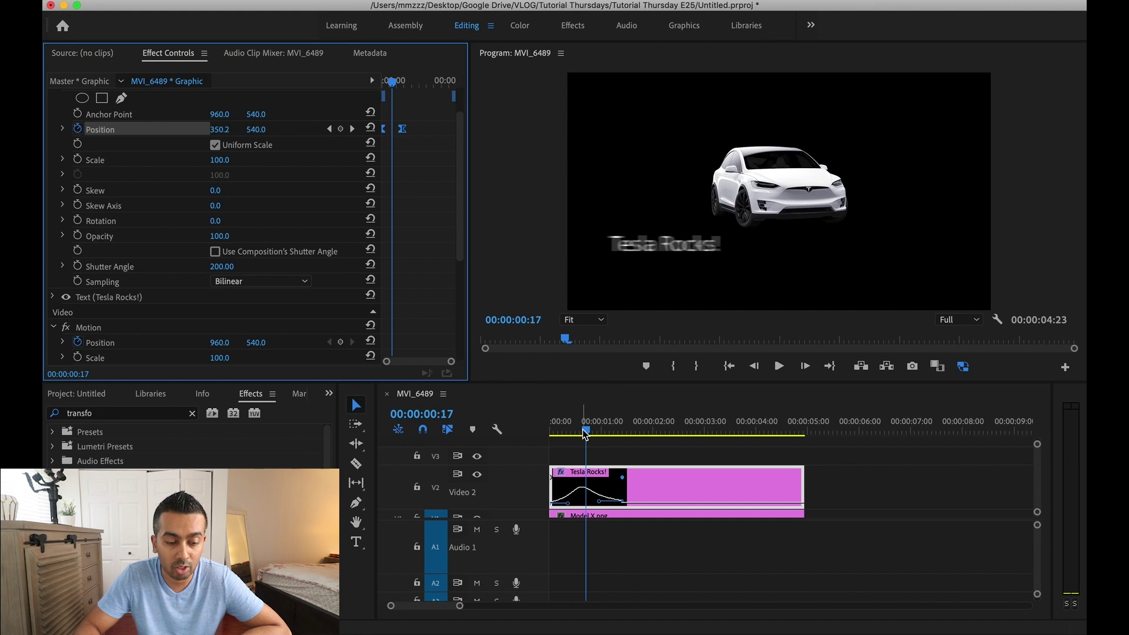
{"action": "left_click_drag", "start_coordinate": [585, 433], "coordinate": [448, 428]}
Step: Play the motion-blurred slide-in twice from the start
{"action": "key", "text": "space"}
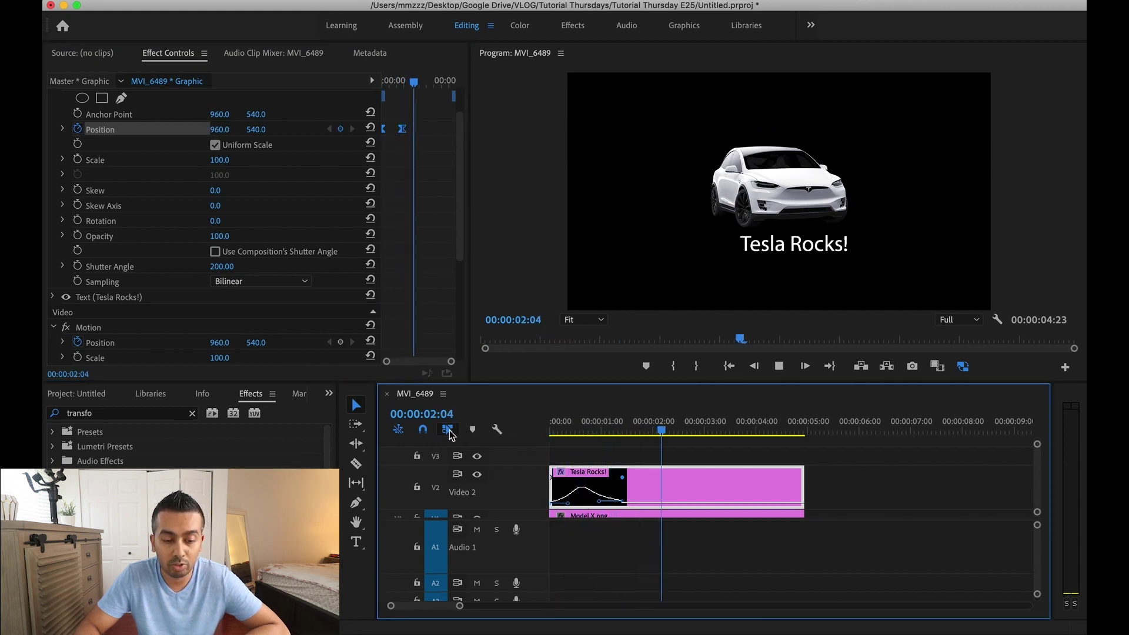
{"action": "key", "text": "space"}
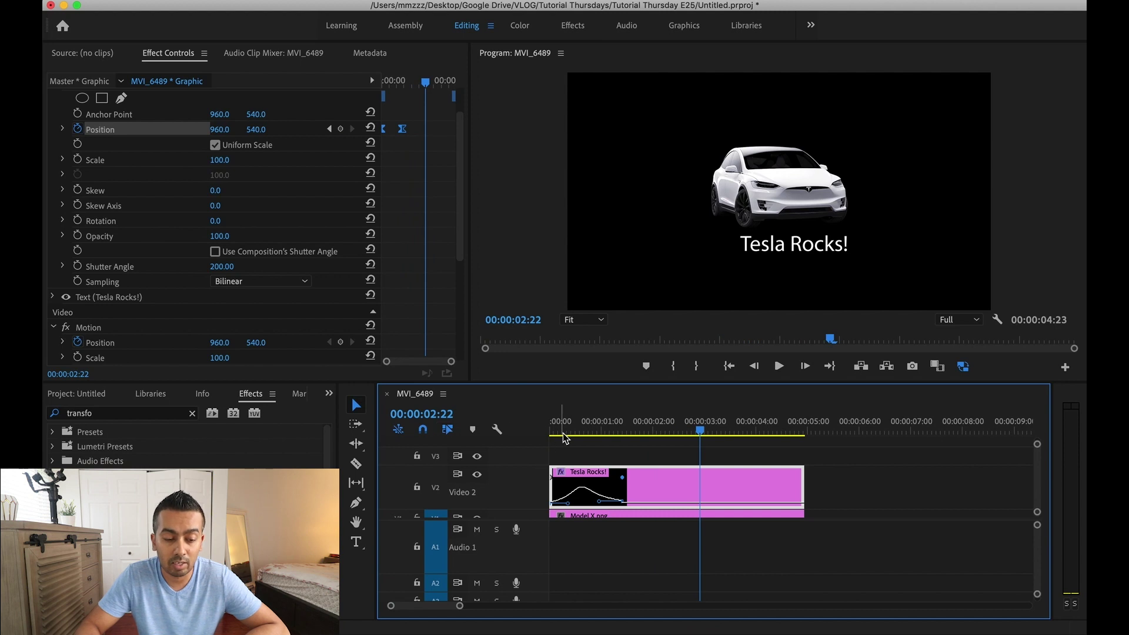
{"action": "left_click_drag", "start_coordinate": [564, 438], "coordinate": [516, 435]}
{"action": "key", "text": "space"}
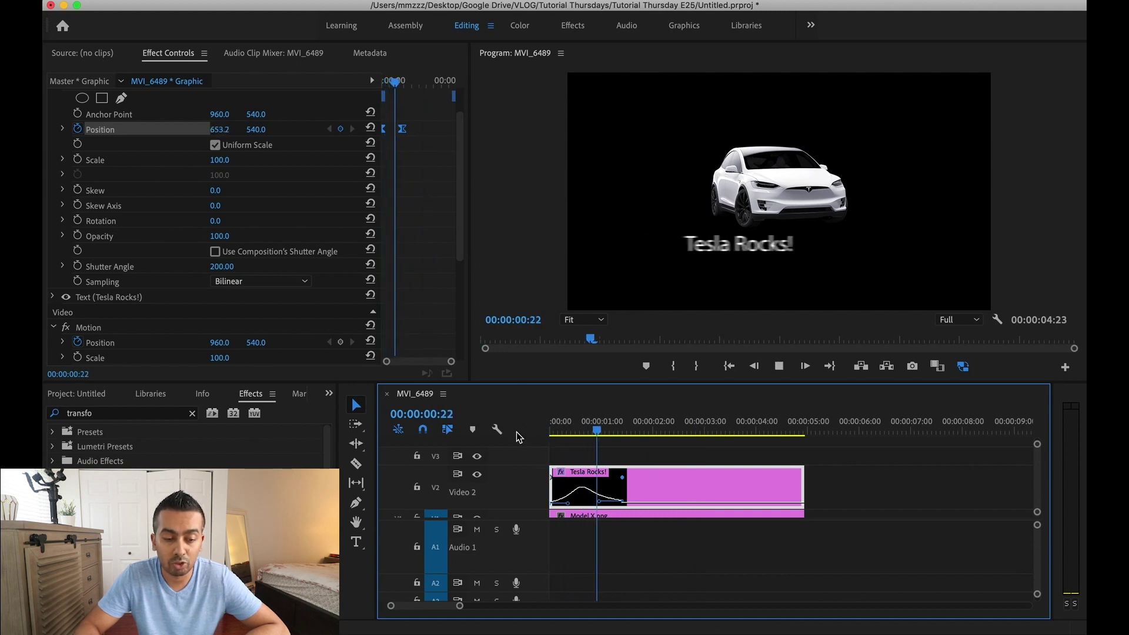
{"action": "key", "text": "space"}
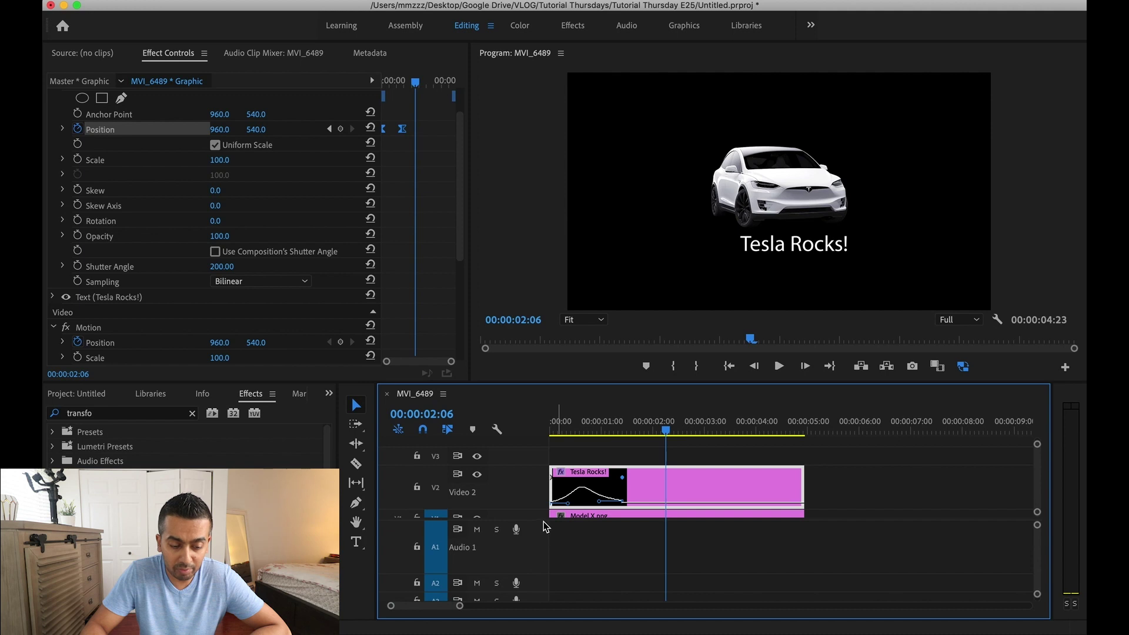
Step: Enlarge the video tracks, inspect the Model X.png clip, then reselect the Tesla Rocks! graphic
{"action": "left_click_drag", "start_coordinate": [544, 521], "coordinate": [549, 562]}
{"action": "left_click", "coordinate": [625, 549]}
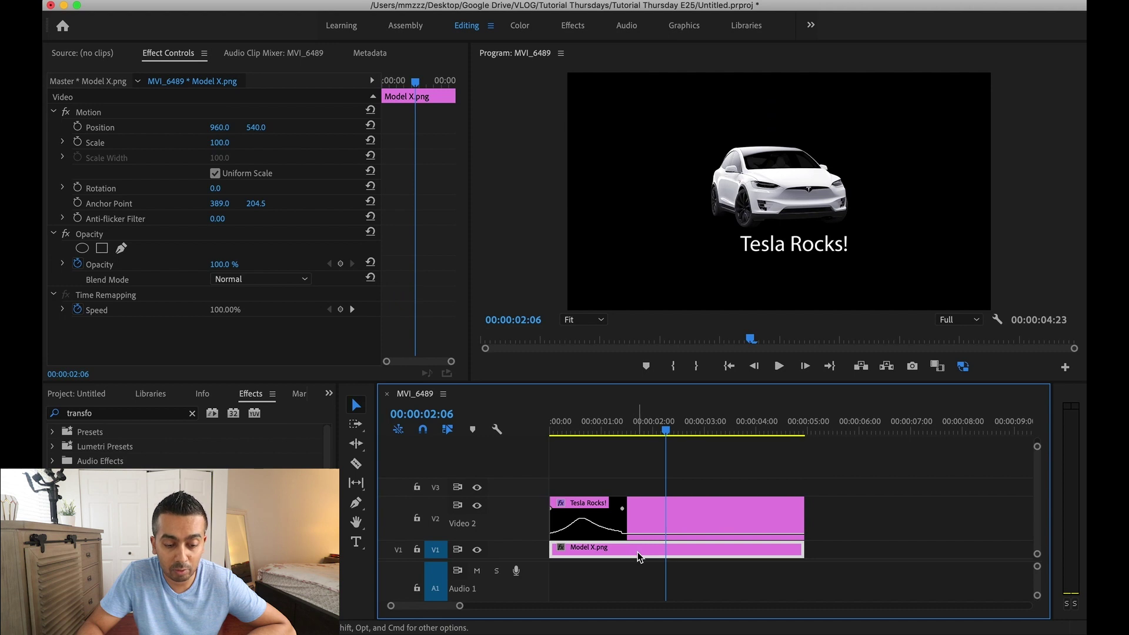
{"action": "left_click", "coordinate": [643, 521]}
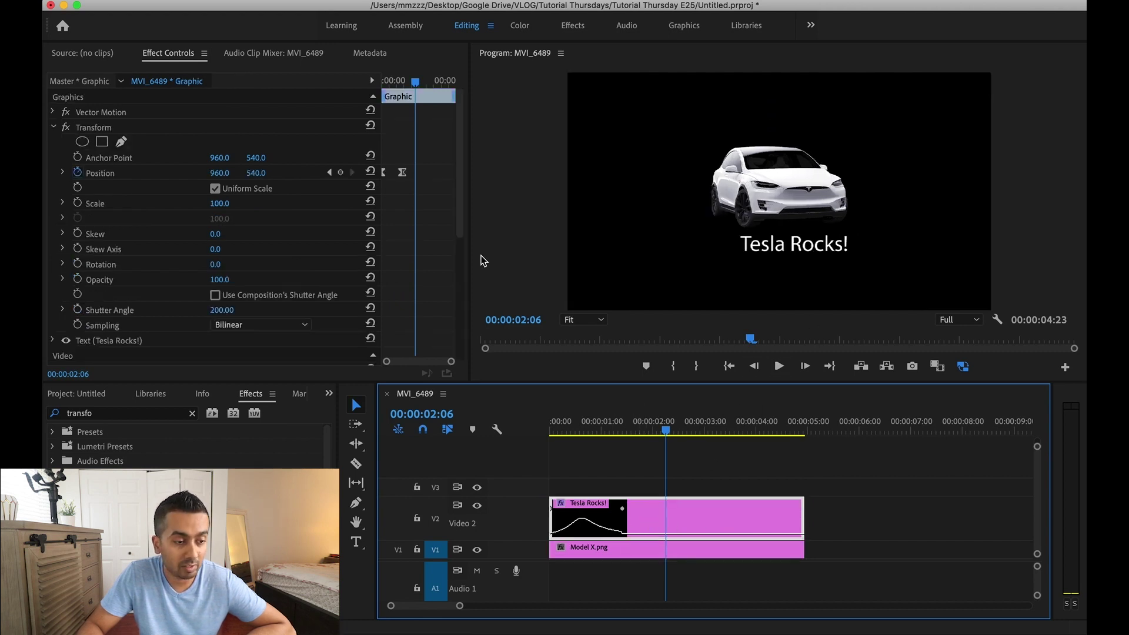
Step: Curve the title's motion path and raise it to 276.6, 227.2 at 00:00:00:16
{"action": "left_click", "coordinate": [98, 173]}
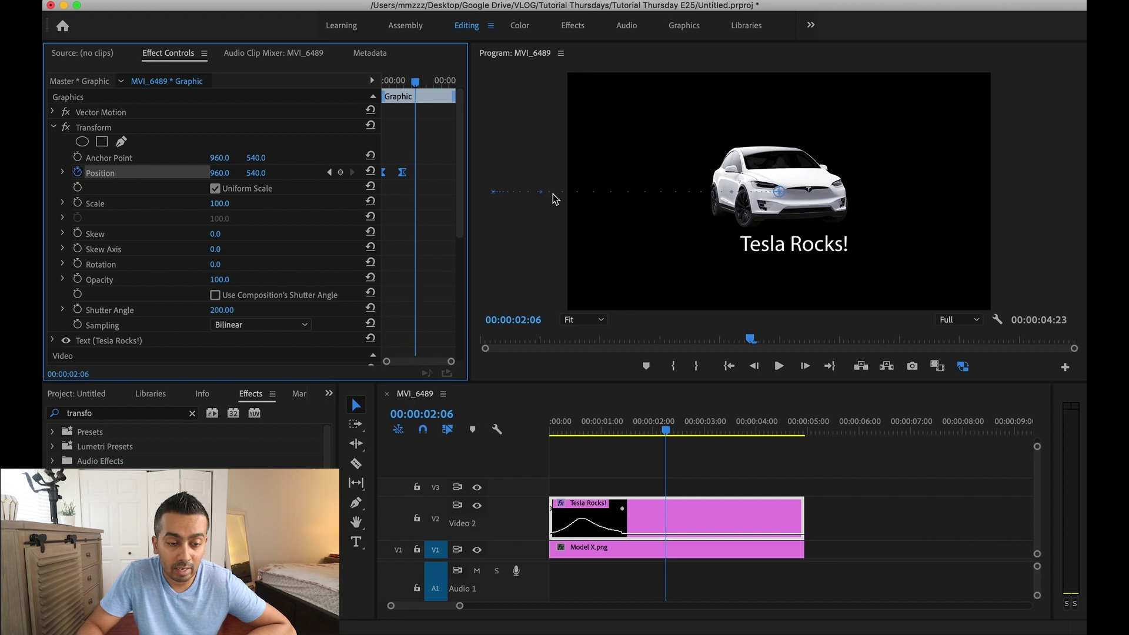
{"action": "left_click_drag", "start_coordinate": [542, 194], "coordinate": [547, 233]}
{"action": "left_click_drag", "start_coordinate": [666, 431], "coordinate": [585, 434]}
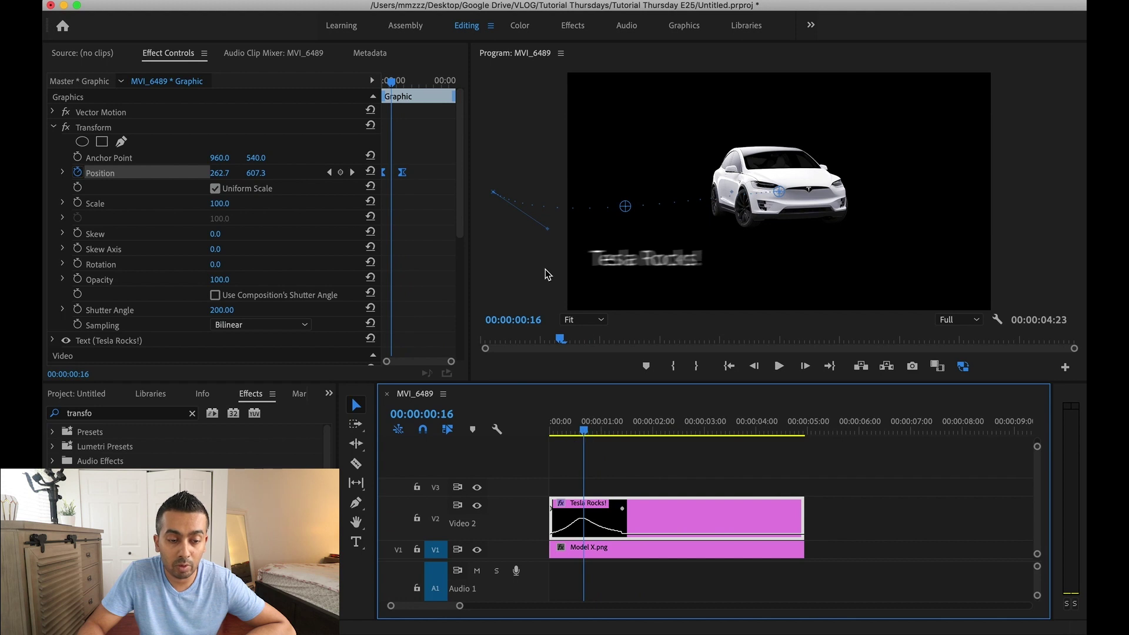
{"action": "left_click_drag", "start_coordinate": [617, 215], "coordinate": [629, 123]}
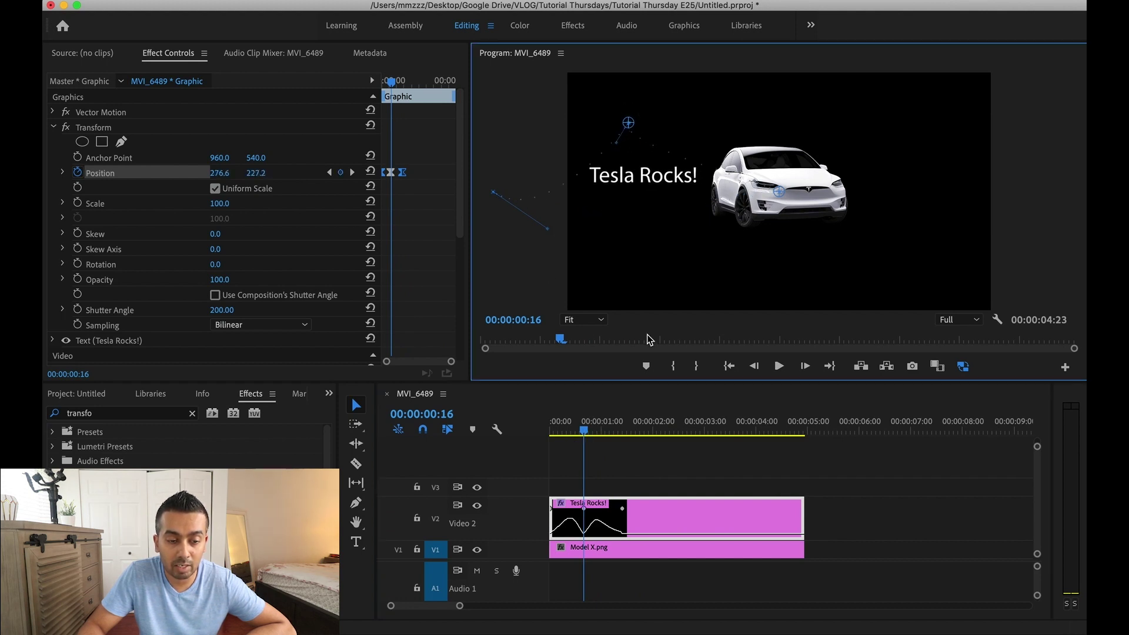
{"action": "left_click_drag", "start_coordinate": [583, 432], "coordinate": [535, 433]}
Step: Add a Position keyframe at 00:00:01:00 moving the text to 526.9, 503.8, then replay the new path
{"action": "key", "text": "space"}
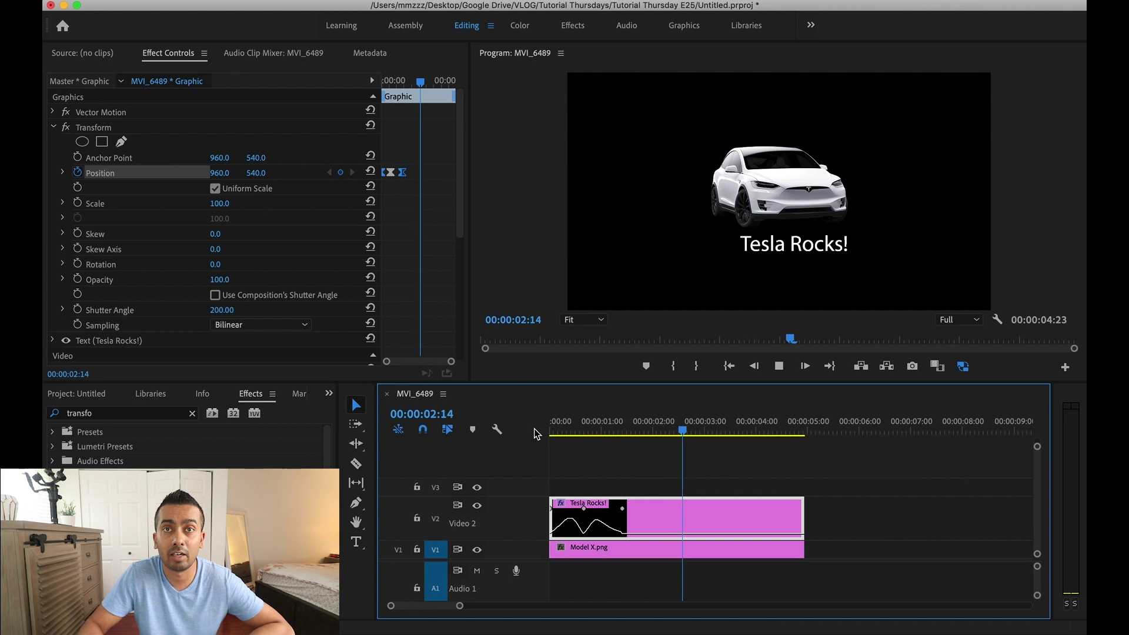
{"action": "key", "text": "space"}
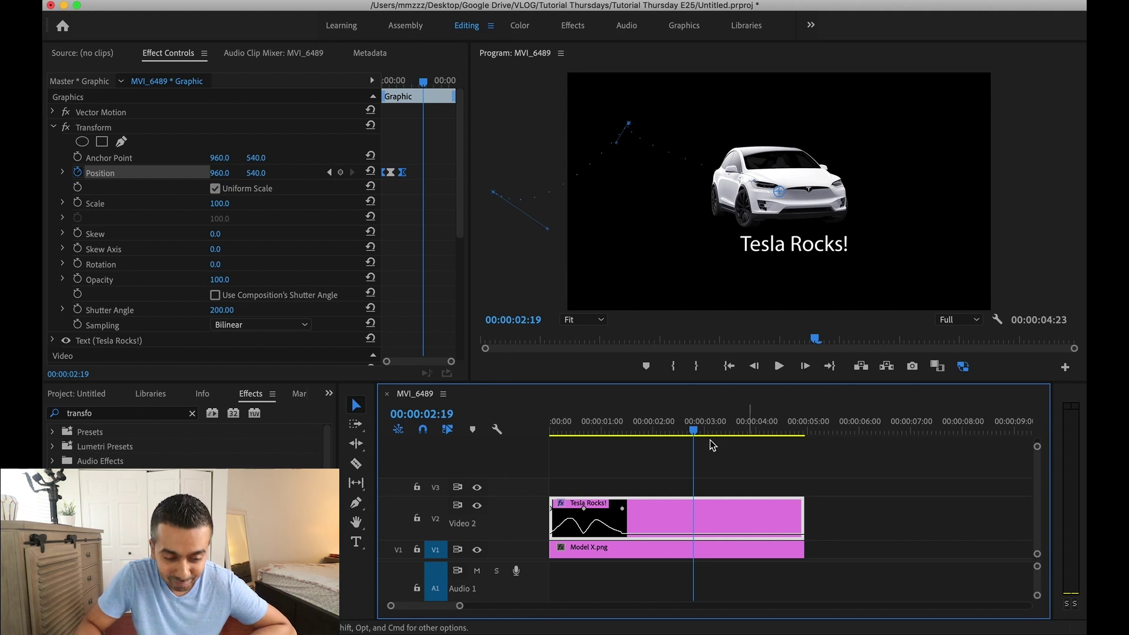
{"action": "left_click_drag", "start_coordinate": [694, 429], "coordinate": [601, 433]}
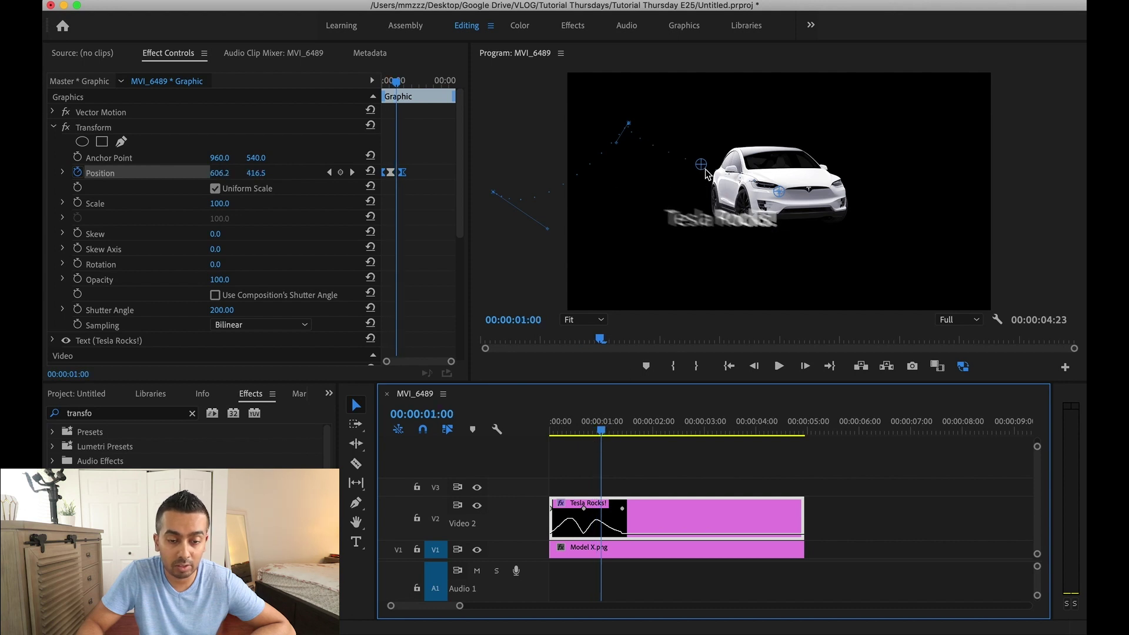
{"action": "left_click_drag", "start_coordinate": [706, 173], "coordinate": [685, 187]}
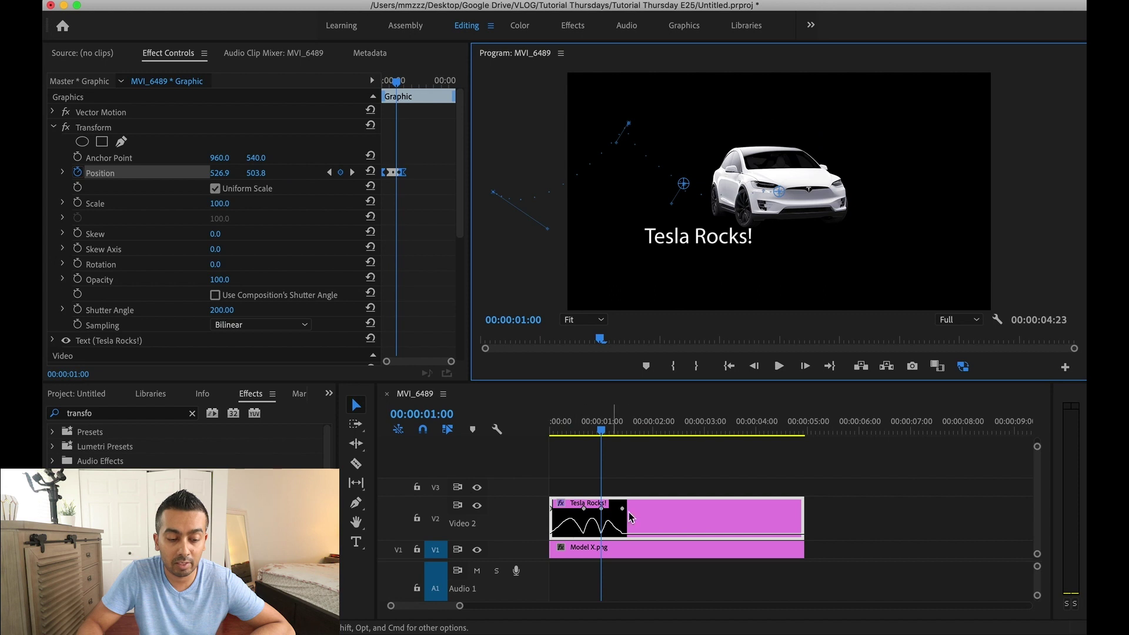
{"action": "left_click_drag", "start_coordinate": [601, 434], "coordinate": [487, 428]}
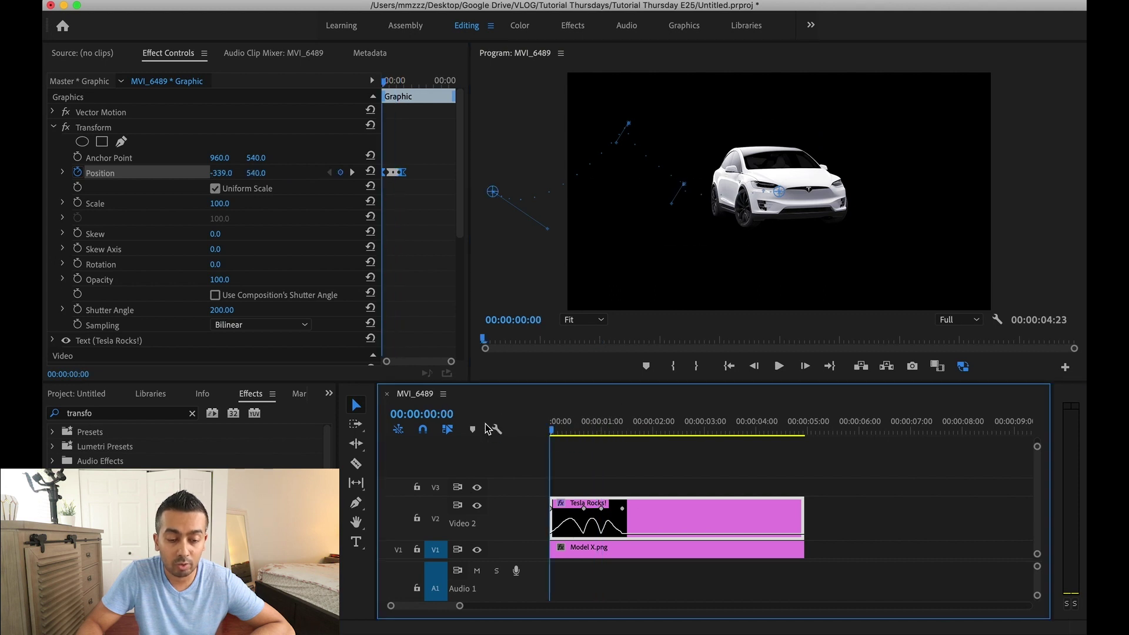
{"action": "key", "text": "space"}
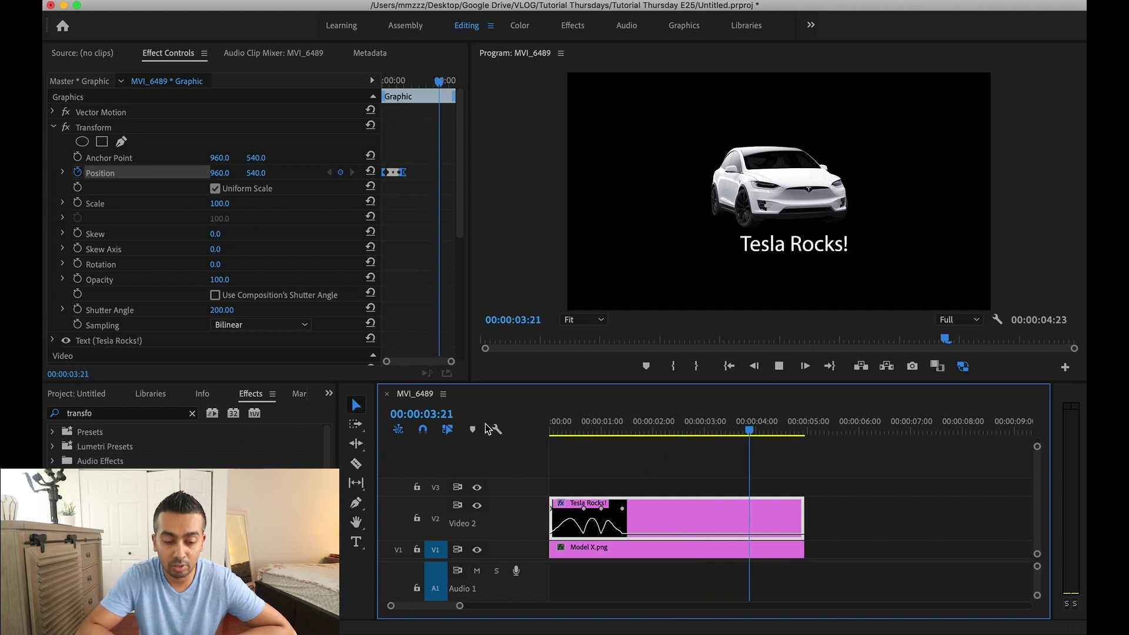
{"action": "key", "text": "space"}
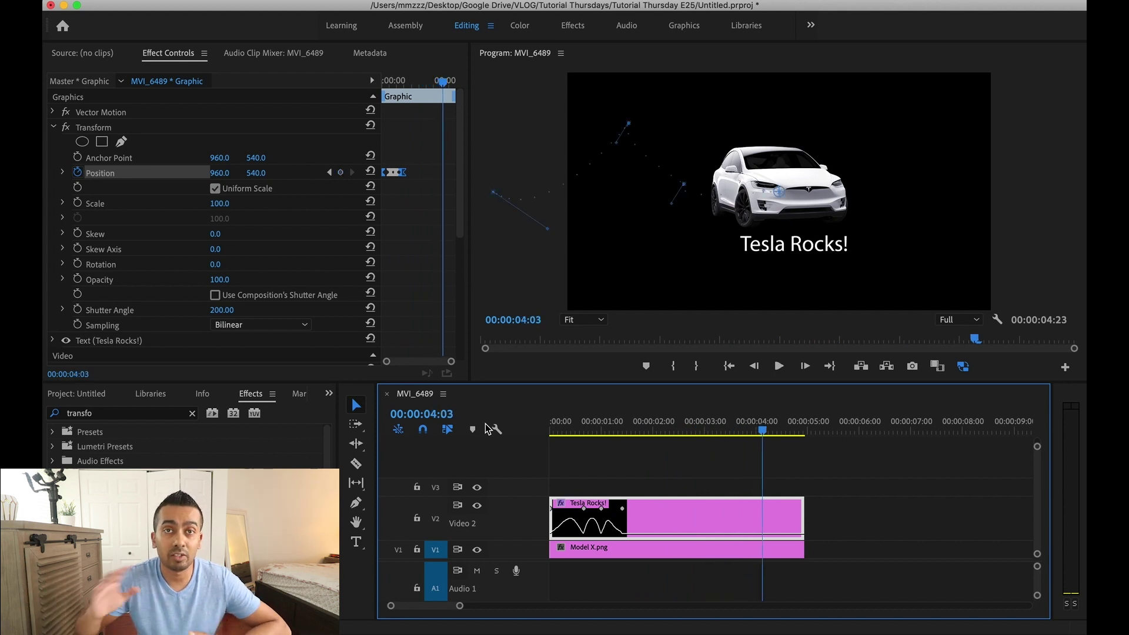